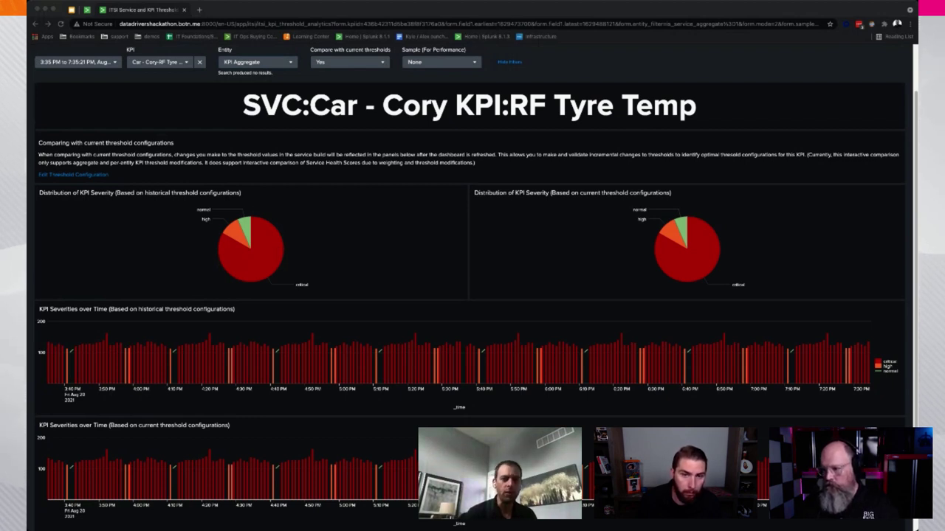
Open the threshold configuration of the RF Tyre Temp KPI from the analytics dashboard and expand its Thresholding settings.
left_click(353, 222)
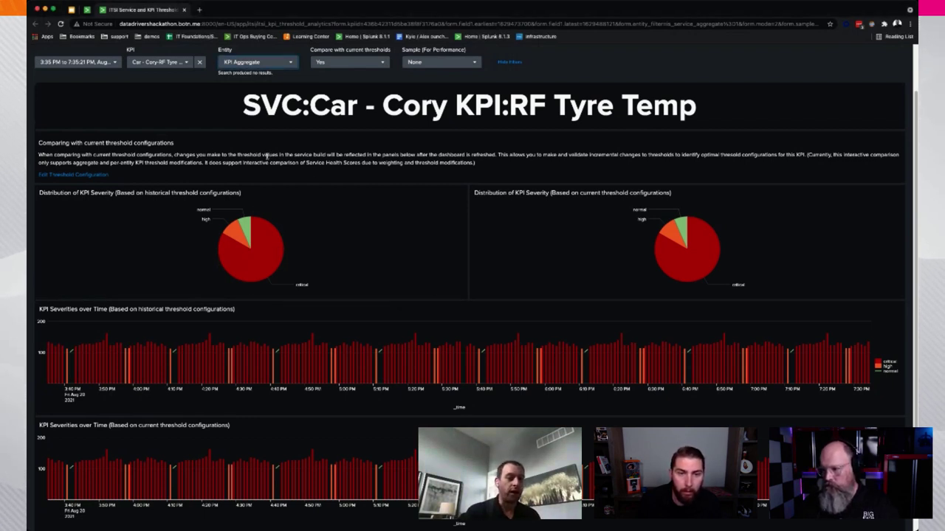
left_click(94, 175)
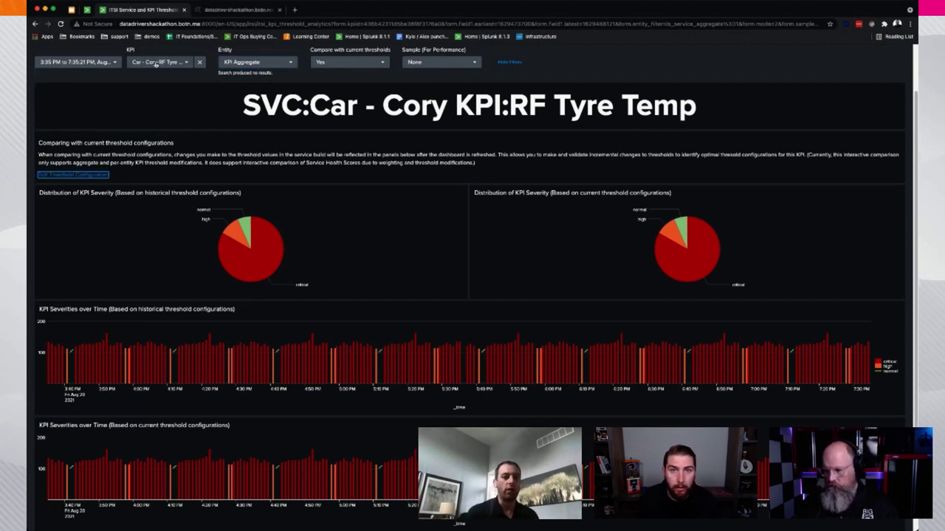
left_click(216, 10)
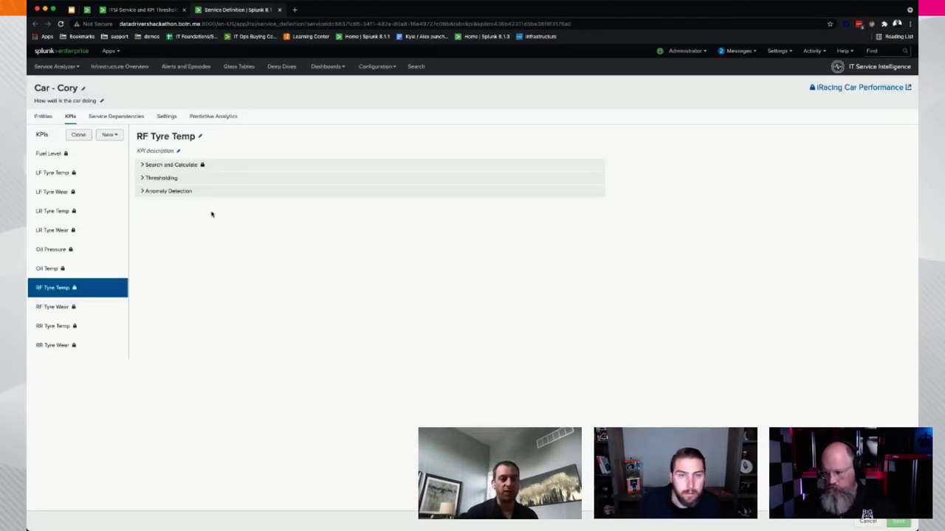
left_click(144, 178)
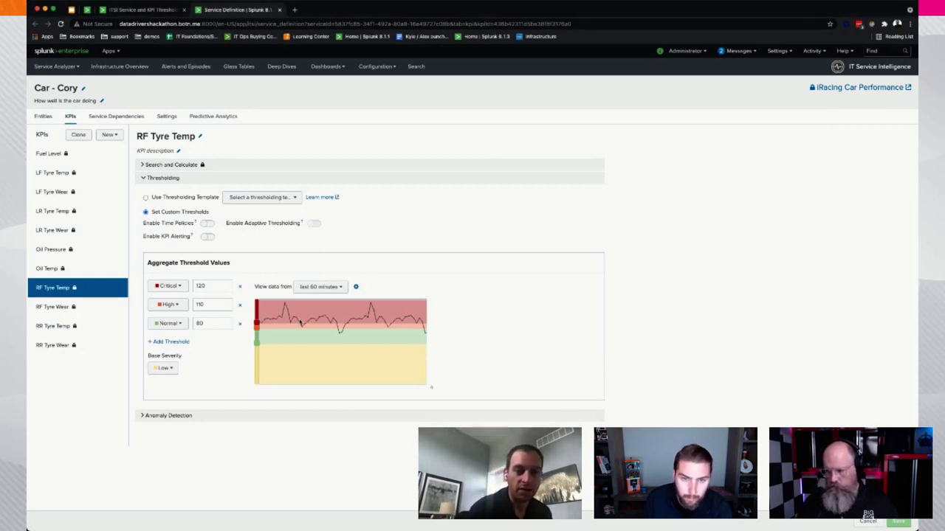
Enable time policies and adaptive thresholding for the RF Tyre Temp KPI, and expand the time policy threshold configuration.
left_click(208, 225)
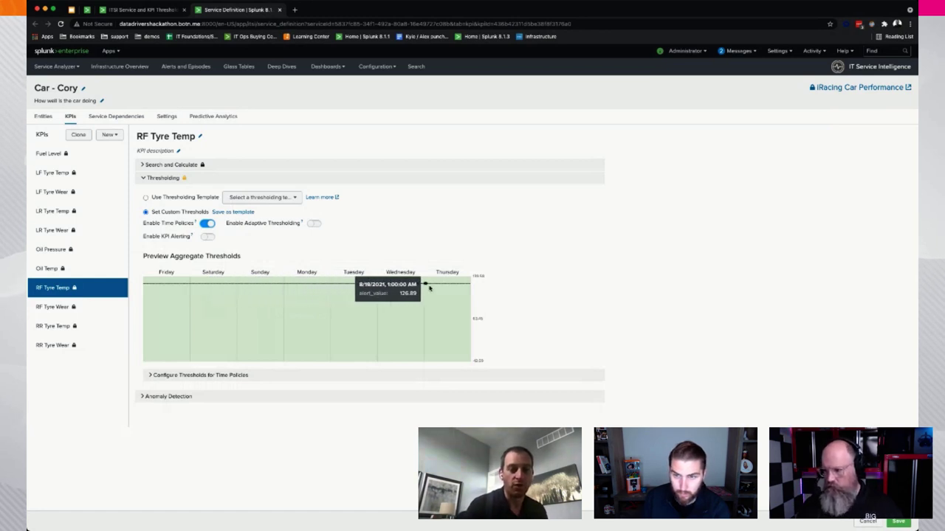
left_click(314, 223)
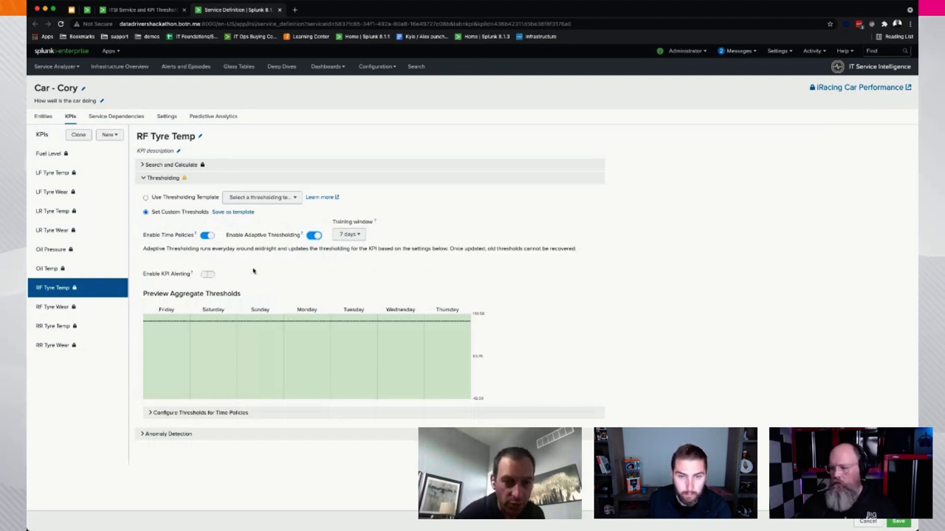
left_click(217, 416)
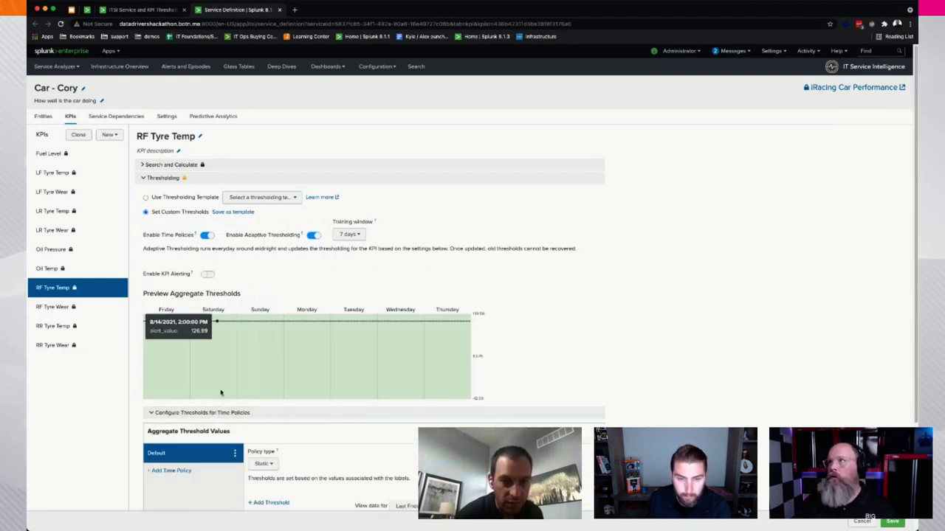
Set the policy type of the Default time policy to Standard deviation.
scroll(307, 302, "down", 3)
scroll(323, 396, "down", 2)
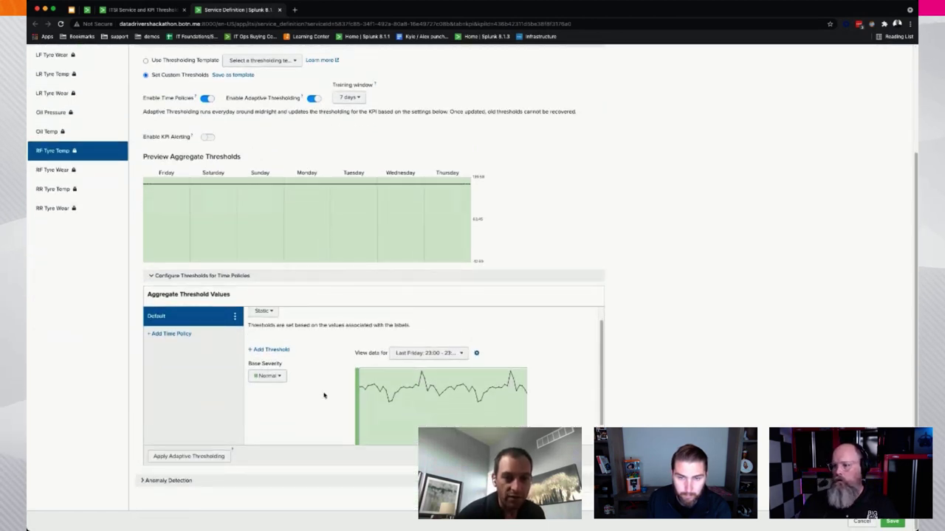
scroll(323, 396, "up", 2)
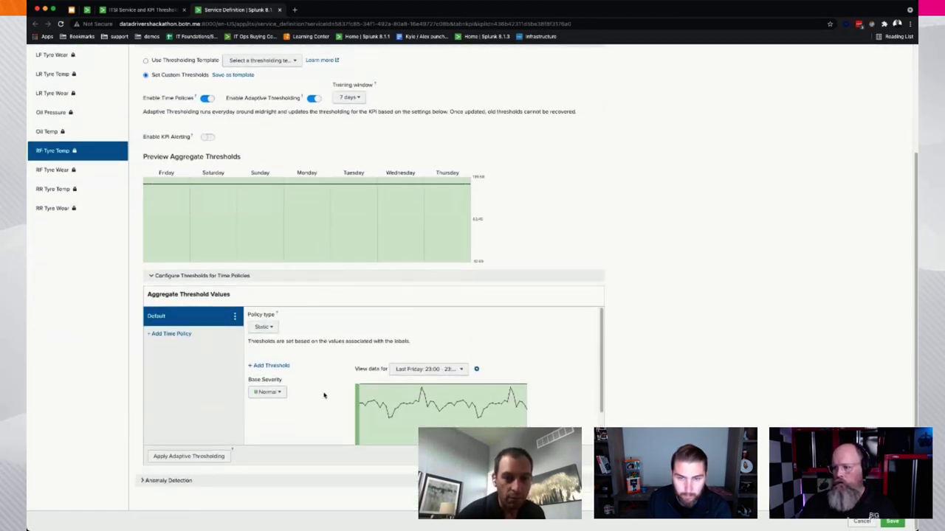
left_click(273, 329)
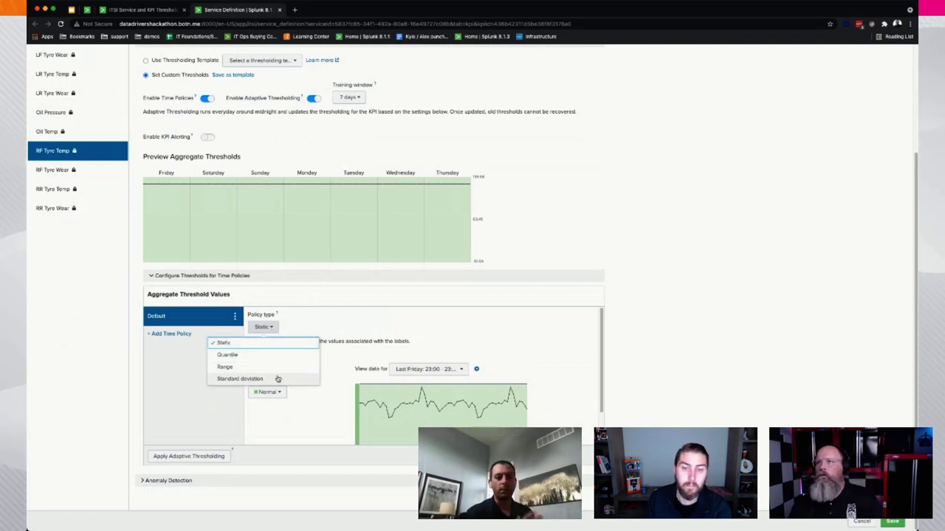
left_click(278, 378)
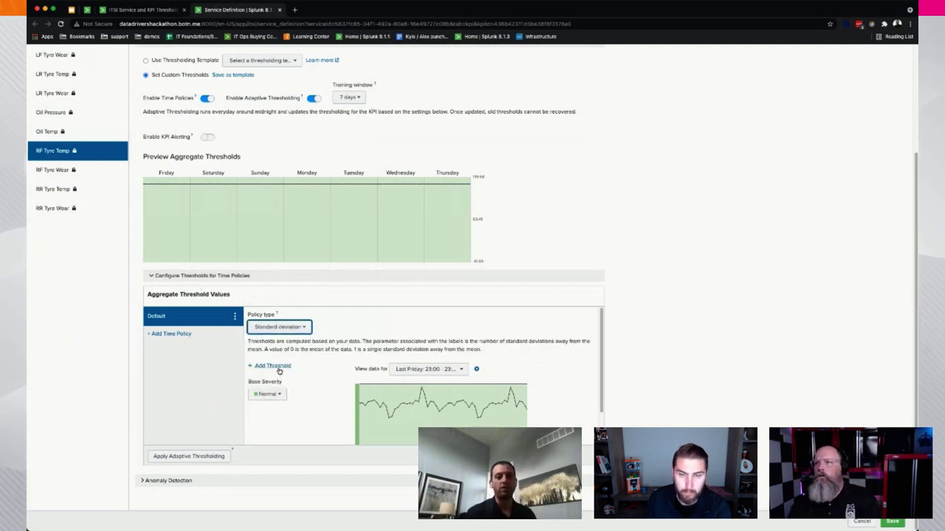
Review the available policy types and the explanation of how standard deviation thresholds are computed.
scroll(546, 332, "down", 1)
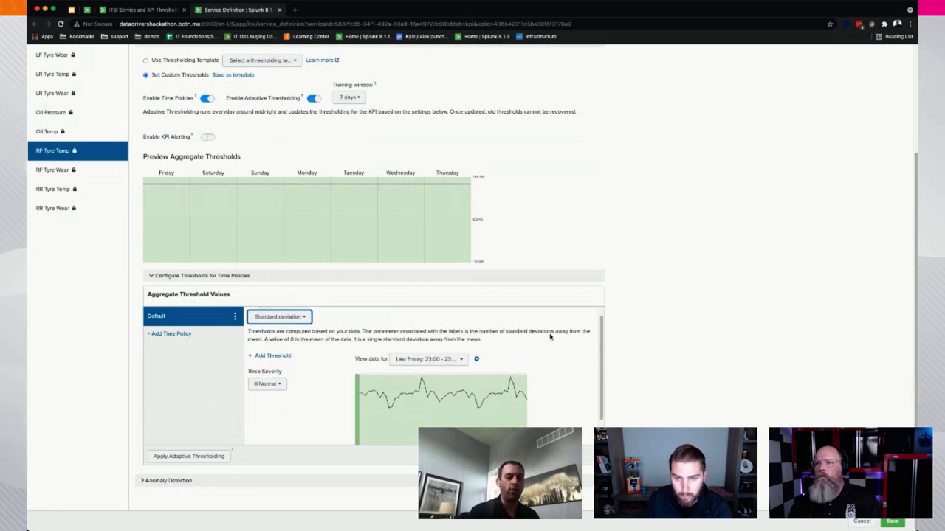
scroll(549, 335, "down", 1)
left_click(265, 317)
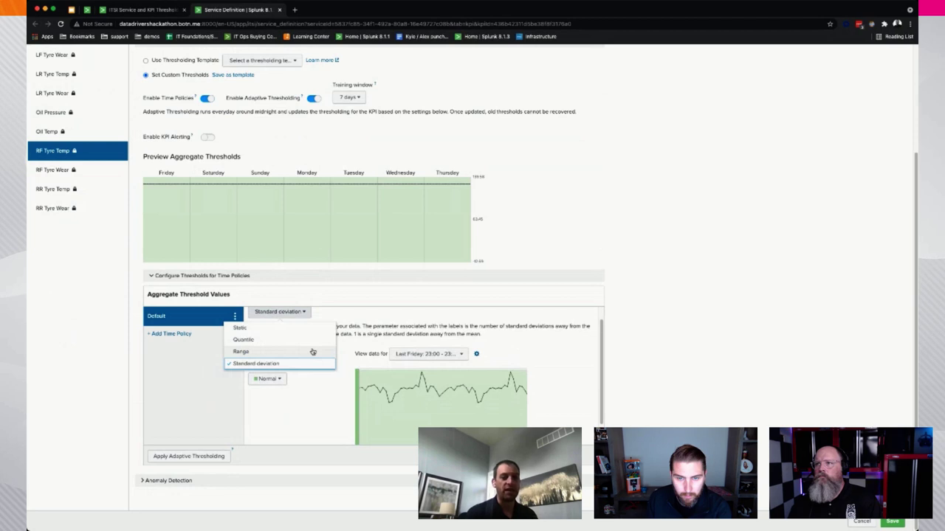
left_click(378, 332)
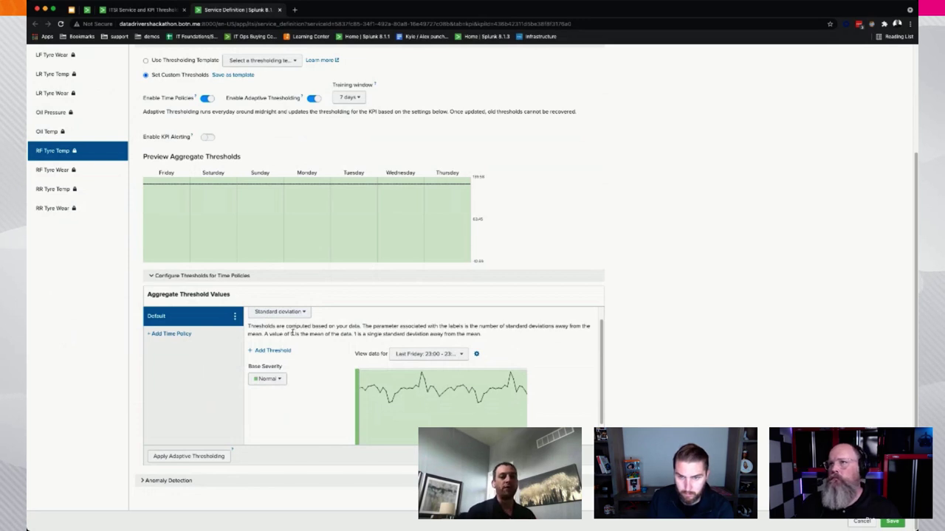
left_click_drag(269, 333, 336, 336)
left_click(355, 340)
scroll(354, 339, "down", 2)
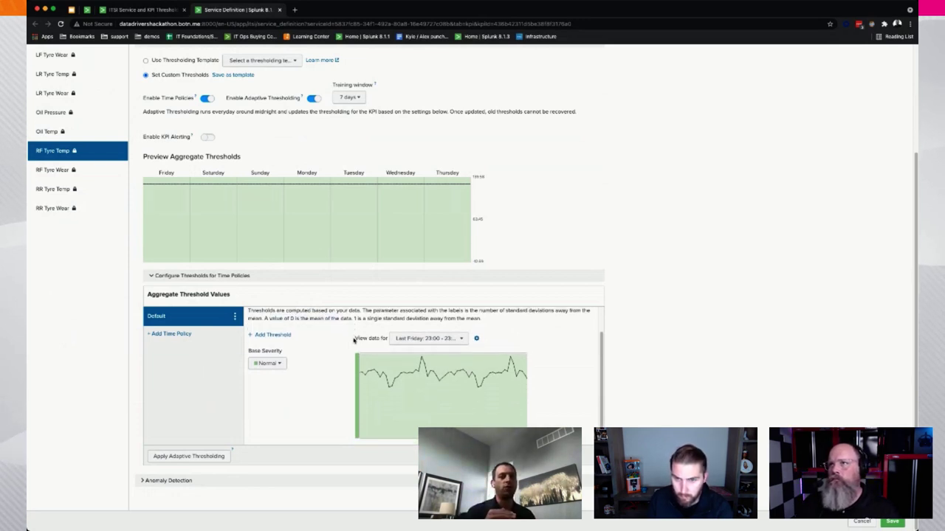
scroll(354, 340, "up", 1)
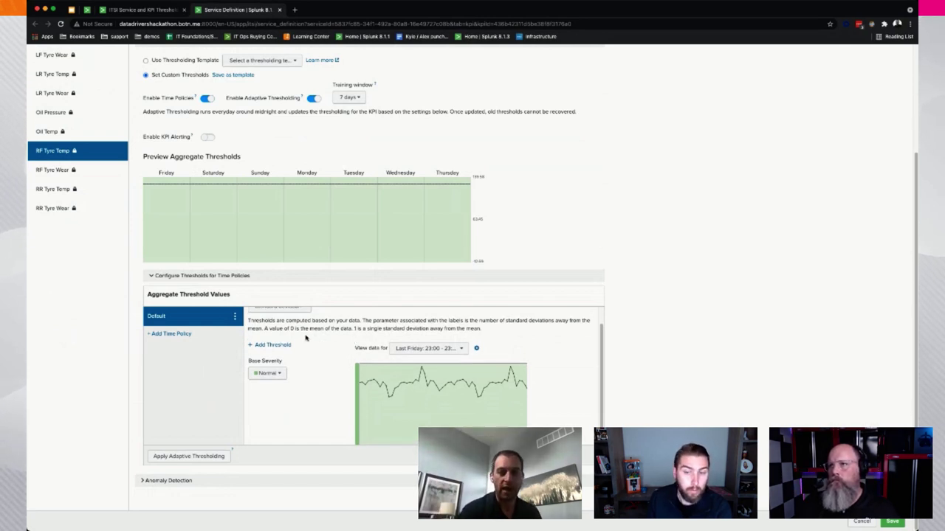
Add three thresholds to the Default time policy.
left_click(279, 346)
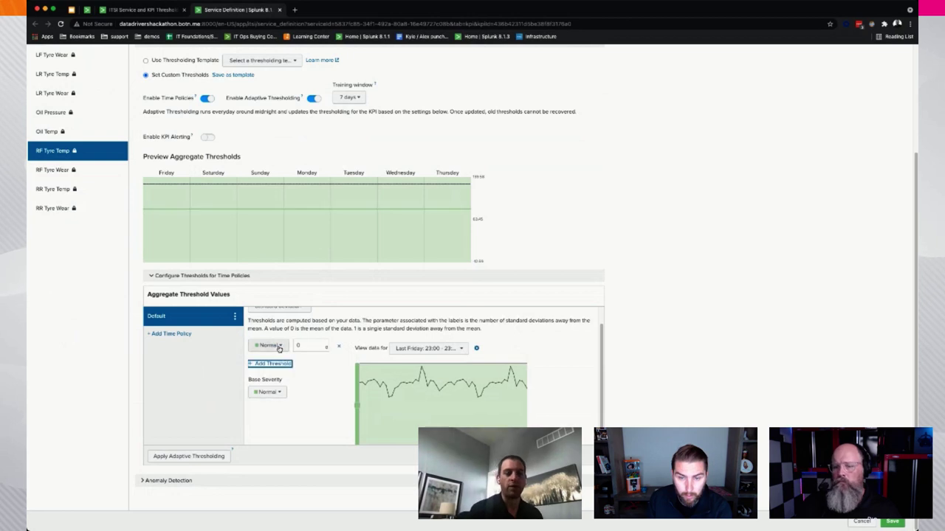
left_click(295, 364)
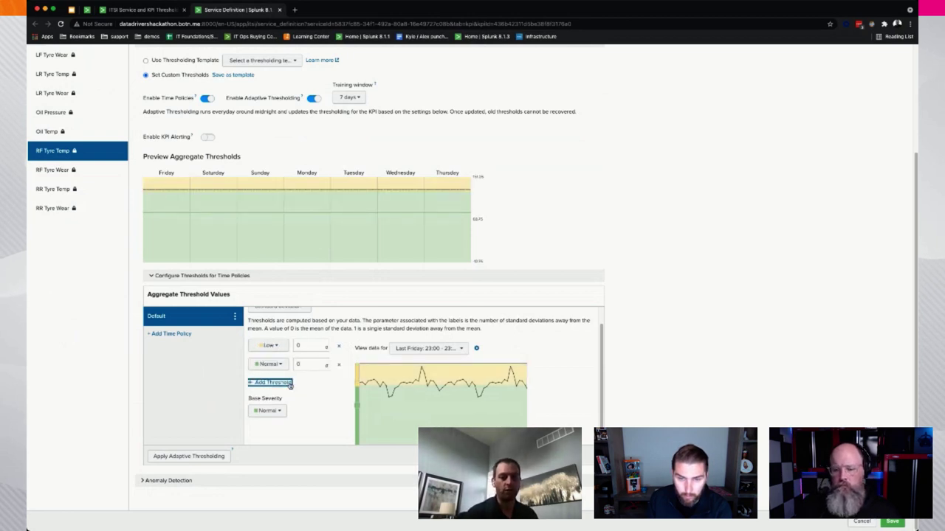
left_click(282, 383)
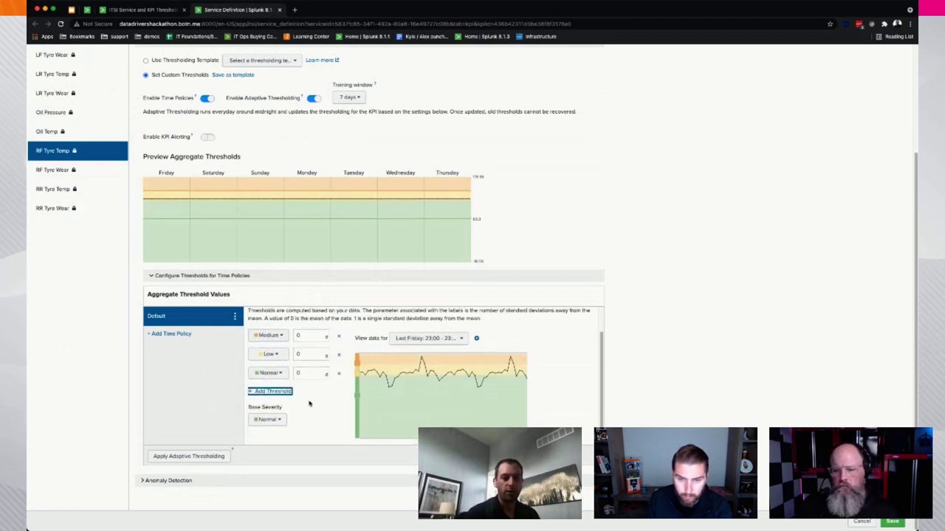
Set the severities of the three thresholds, from highest to lowest, to Critical, High and Medium.
left_click(271, 336)
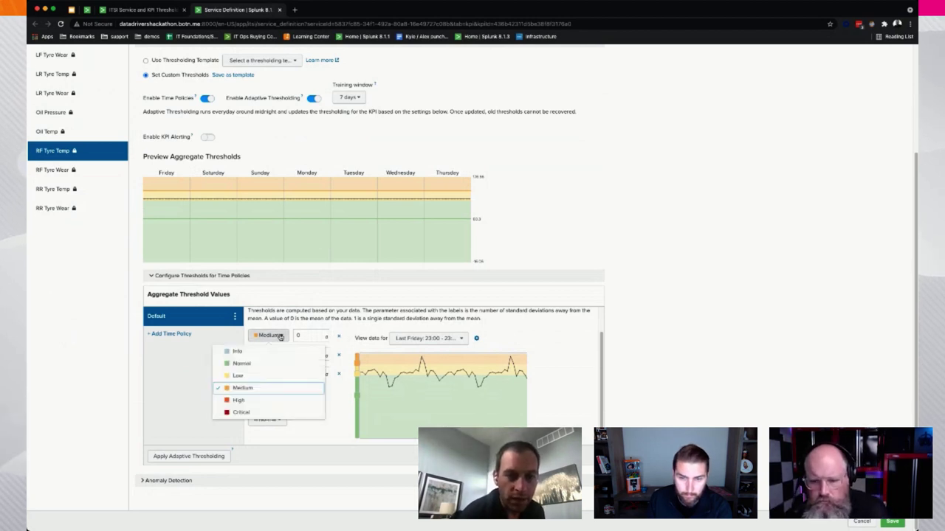
left_click(240, 412)
left_click(270, 355)
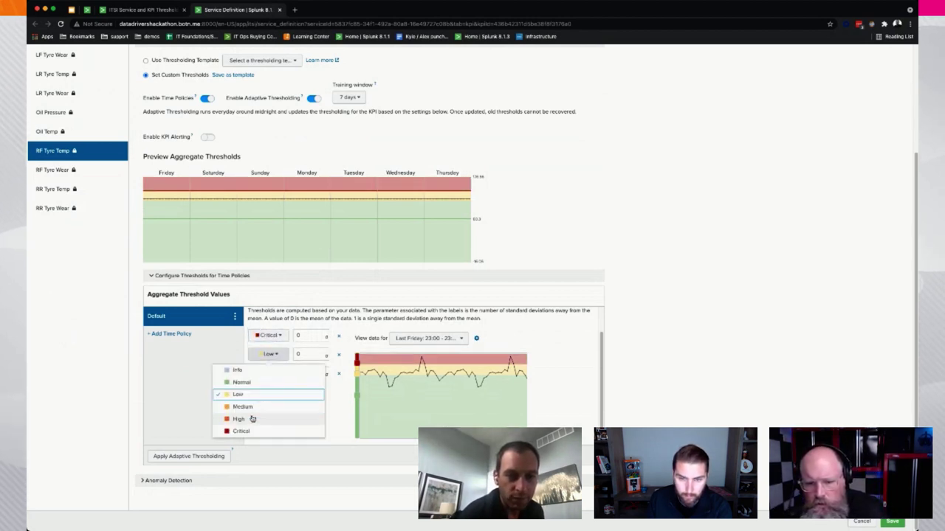
left_click(251, 418)
left_click(270, 373)
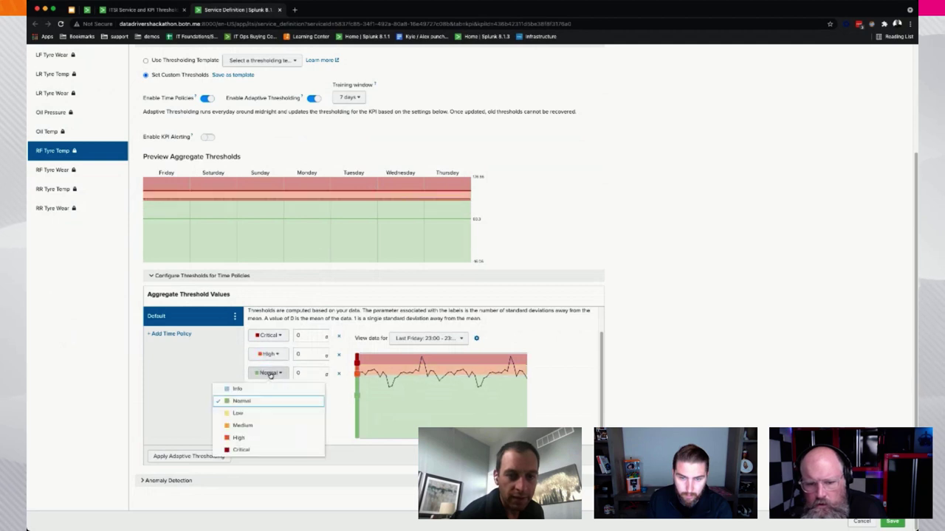
left_click(242, 425)
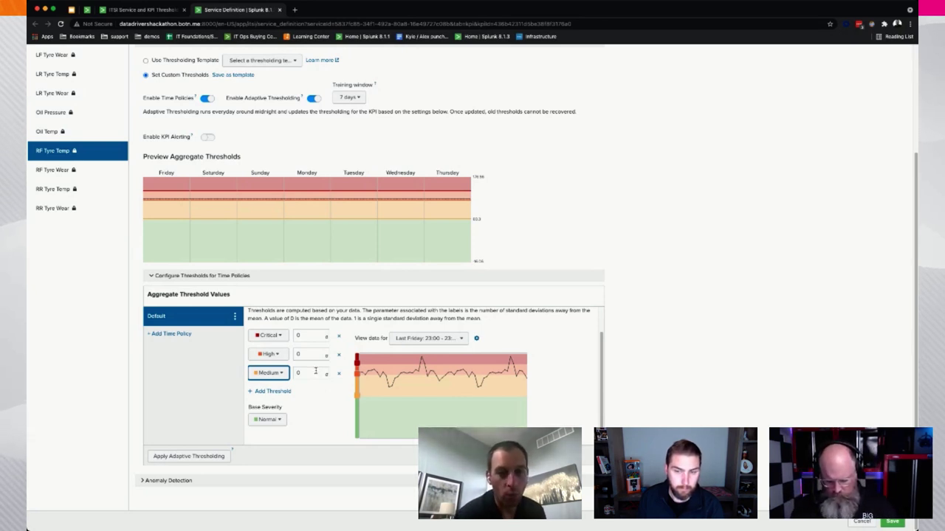
Set the threshold values to 1.5 standard deviations for Critical, 1 for High and 0.5 for Medium.
left_click(304, 335)
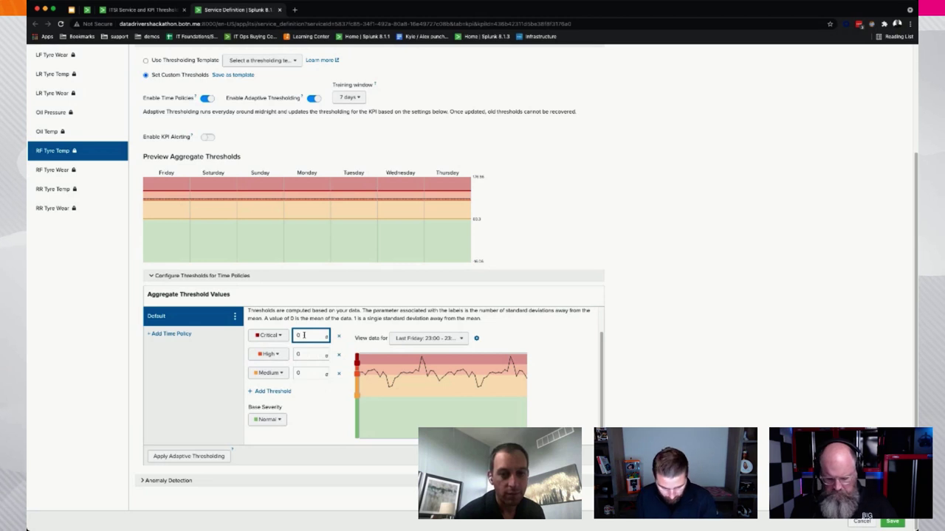
left_click(302, 355)
key("BackSpace")
type("1")
left_click(308, 374)
key("BackSpace")
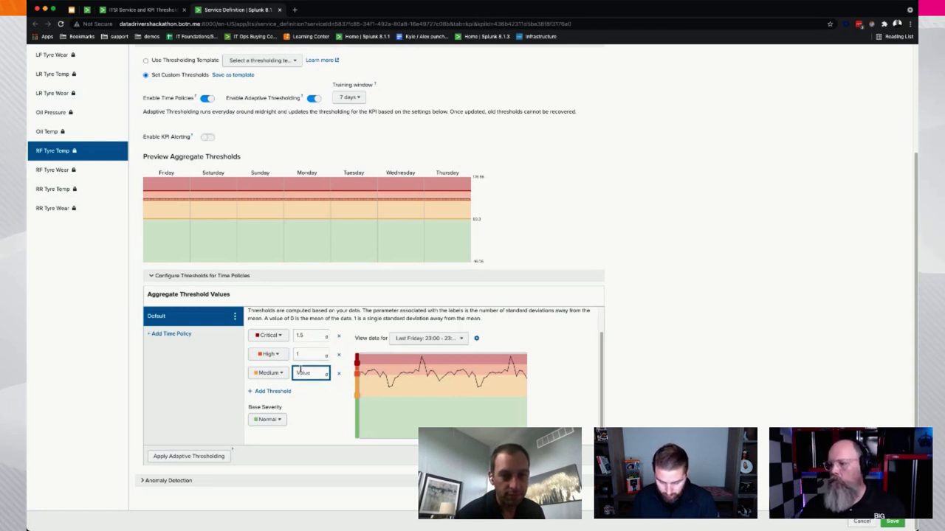
type("0.5")
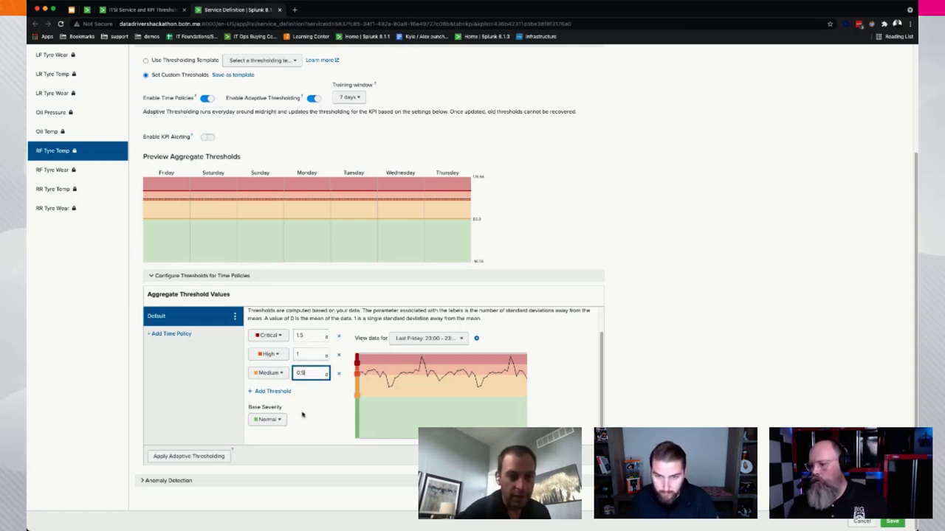
left_click(304, 402)
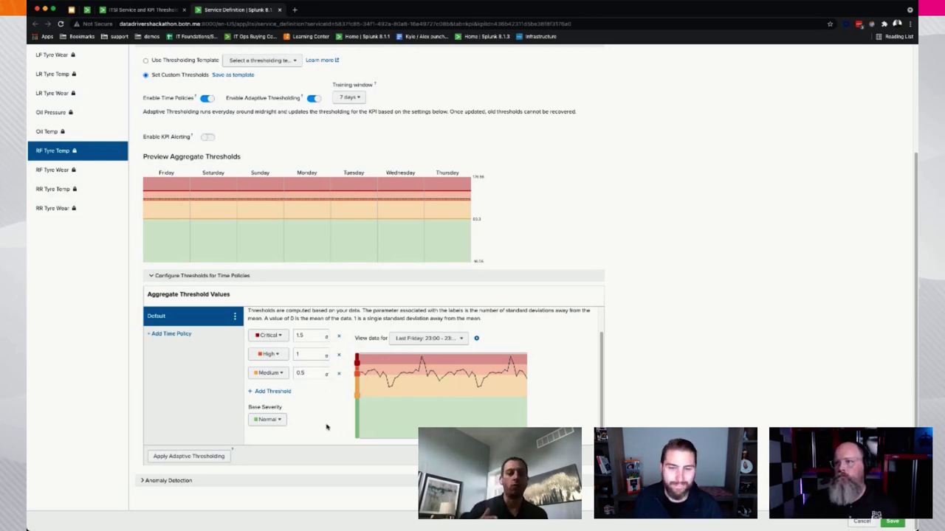
Apply adaptive thresholding to the Default policy and save the changes to the Car service's KPI.
scroll(330, 422, "down", 1)
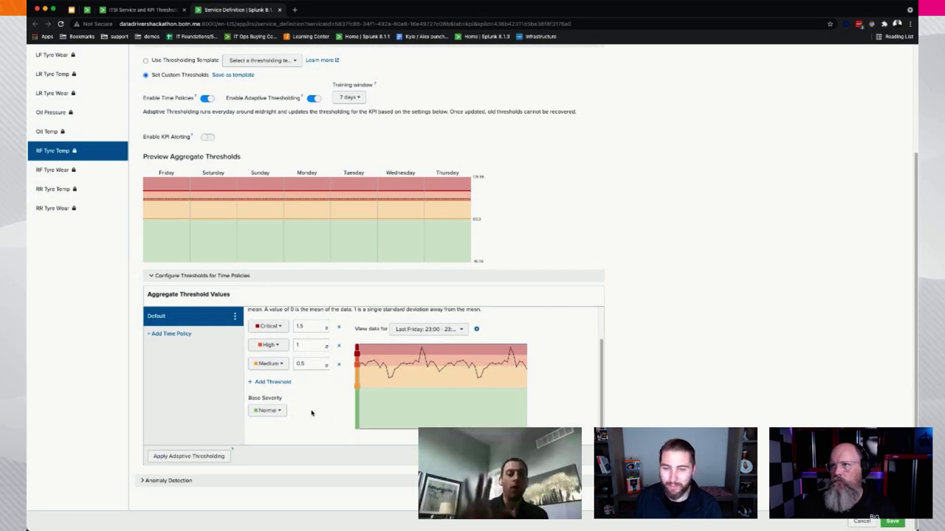
left_click(216, 459)
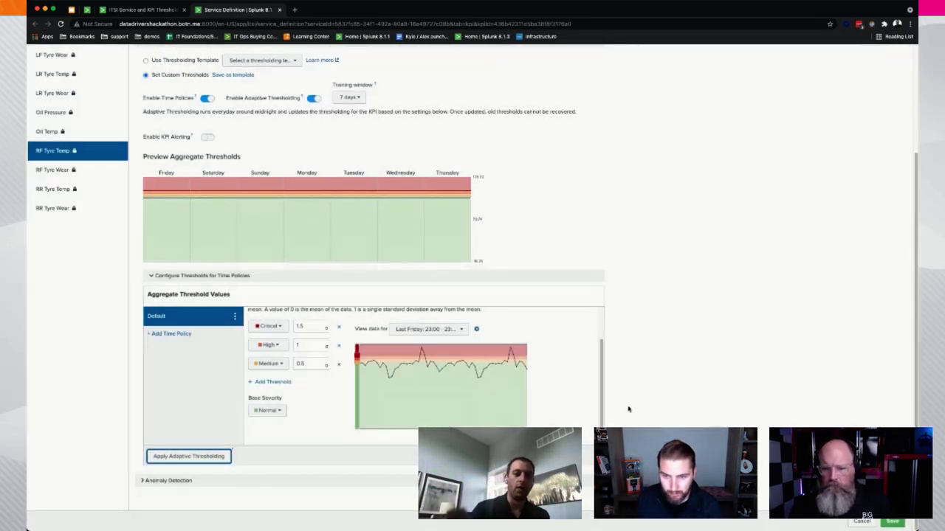
mouse_move(437, 363)
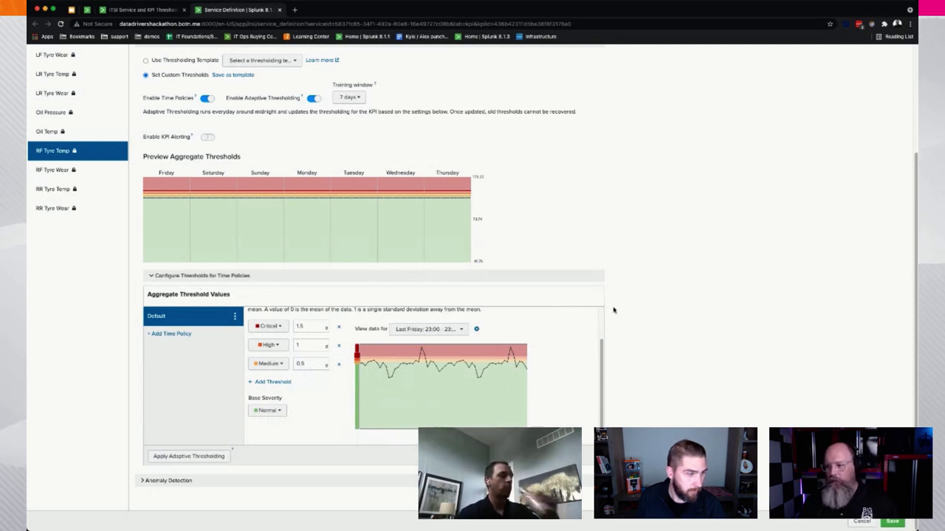
mouse_move(399, 359)
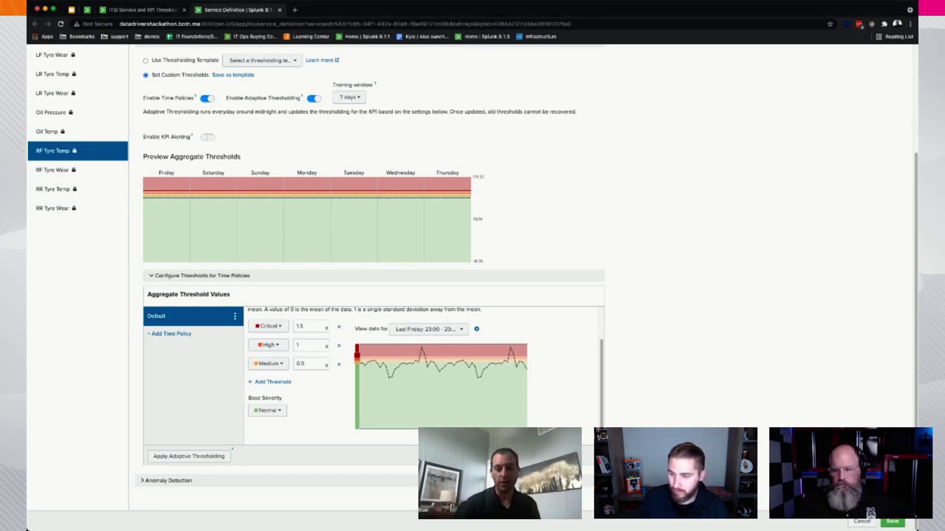
left_click(892, 522)
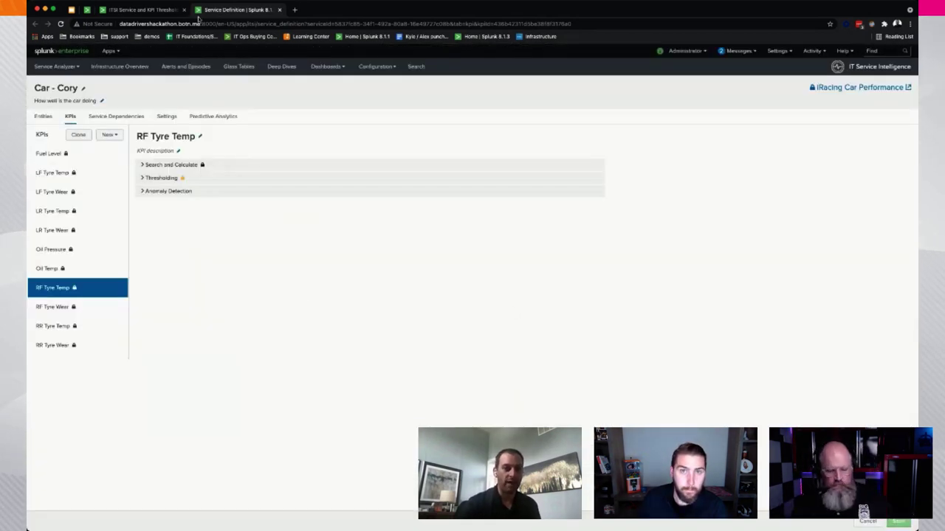
Reload the KPI threshold analytics dashboard and compare the severity distributions under historical and current threshold configurations.
left_click(144, 10)
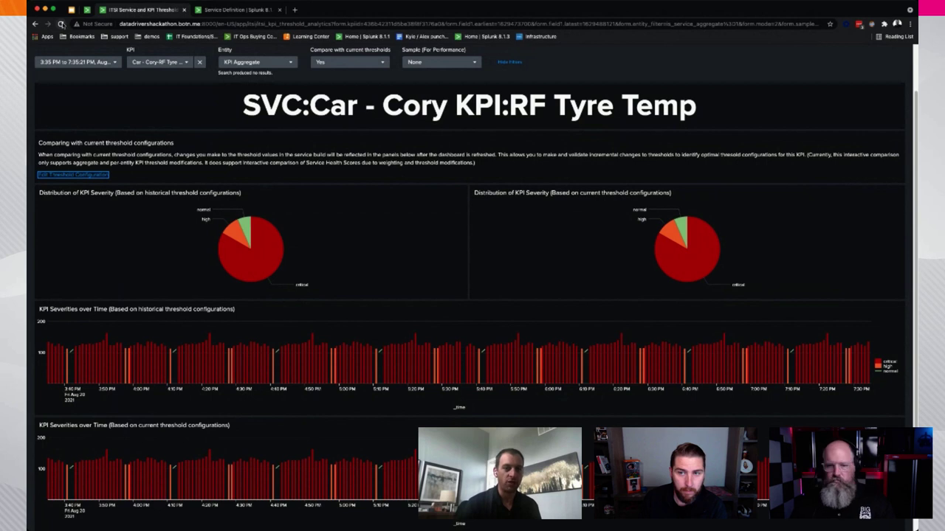
left_click(61, 23)
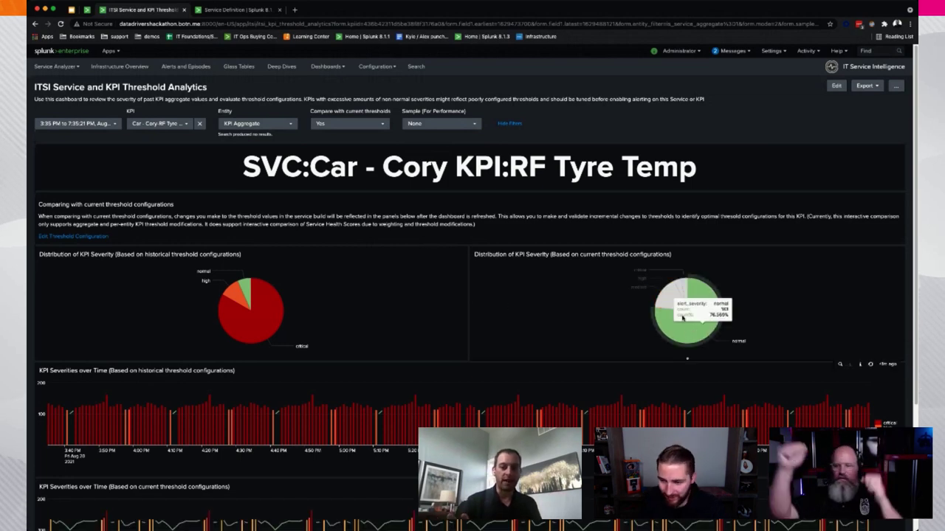
scroll(662, 285, "down", 1)
scroll(662, 285, "down", 1)
scroll(694, 277, "down", 2)
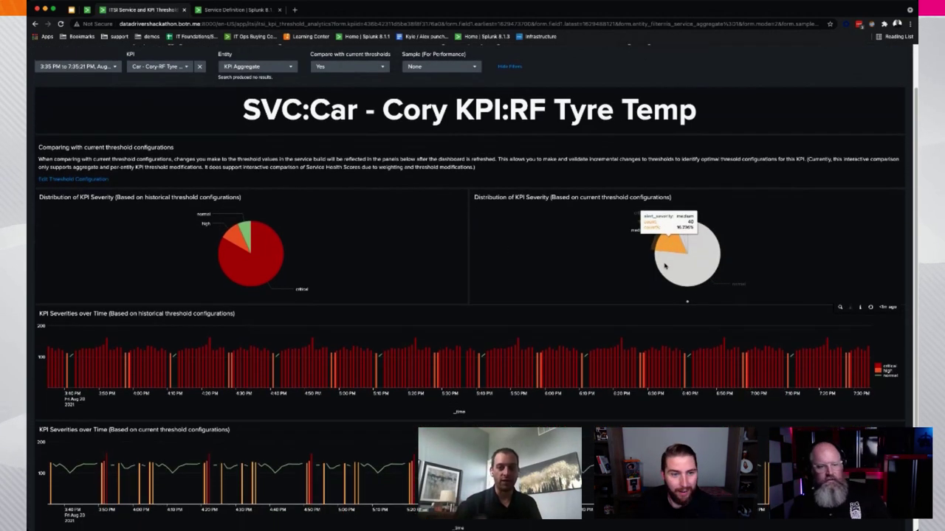
Examine the RF Tyre Temp severity shares and the severities over time under historical and current threshold configurations.
scroll(807, 243, "down", 1)
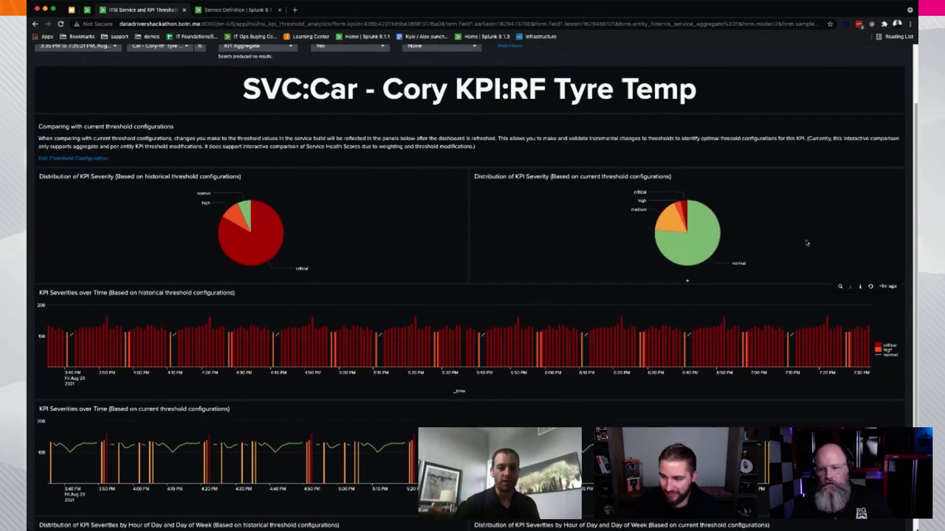
scroll(807, 243, "up", 1)
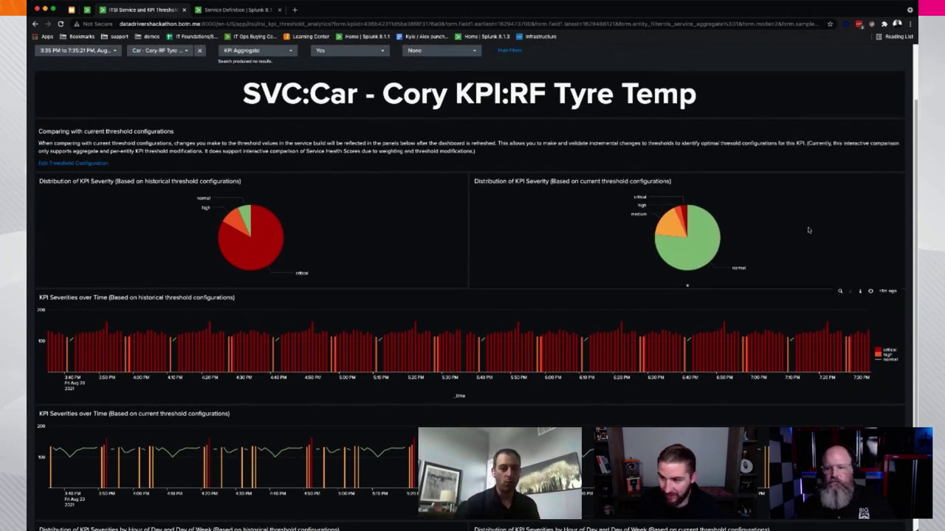
mouse_move(690, 257)
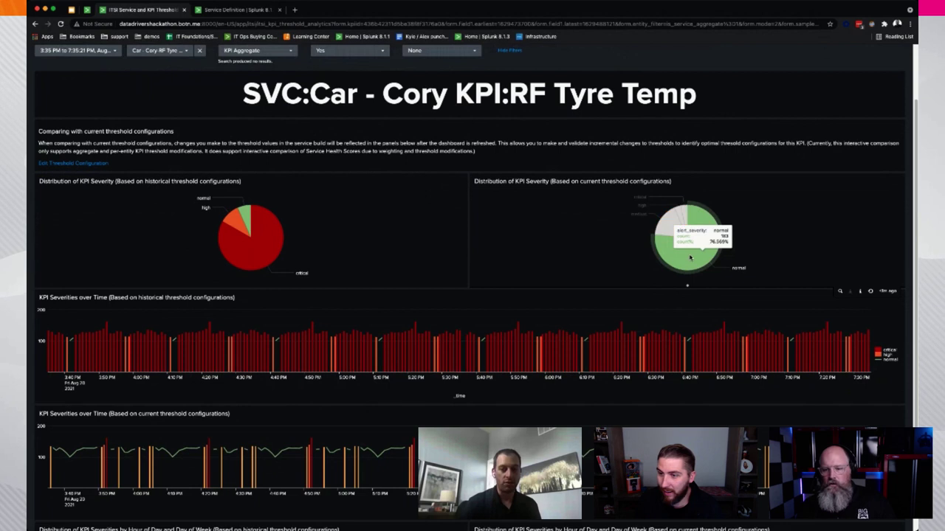
mouse_move(685, 219)
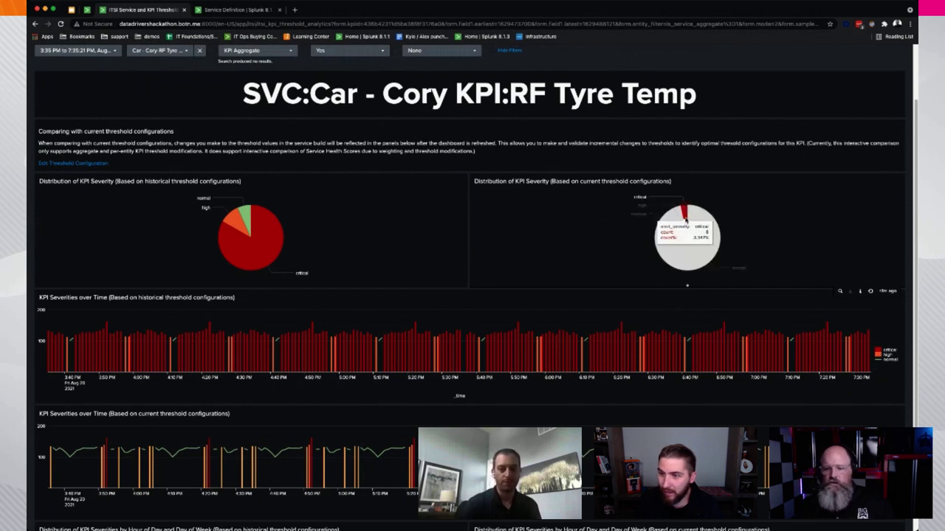
scroll(523, 348, "down", 1)
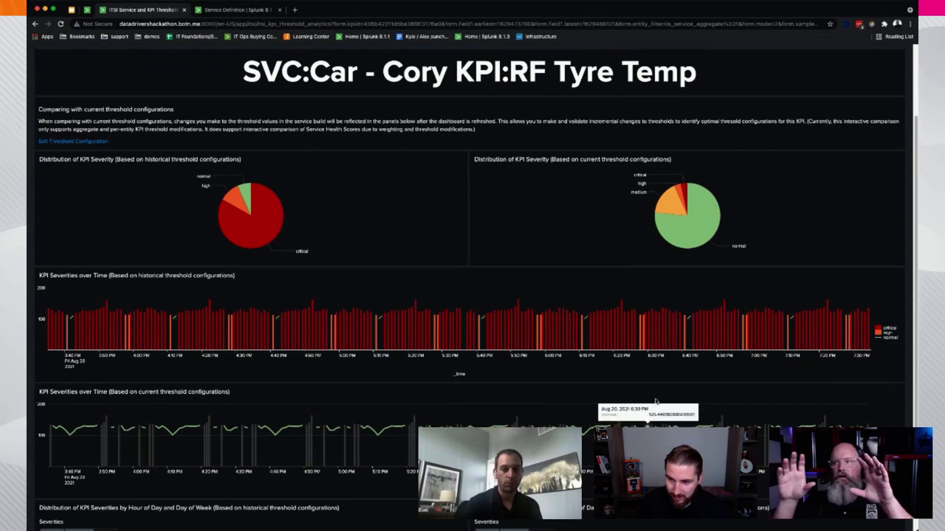
scroll(583, 161, "down", 2)
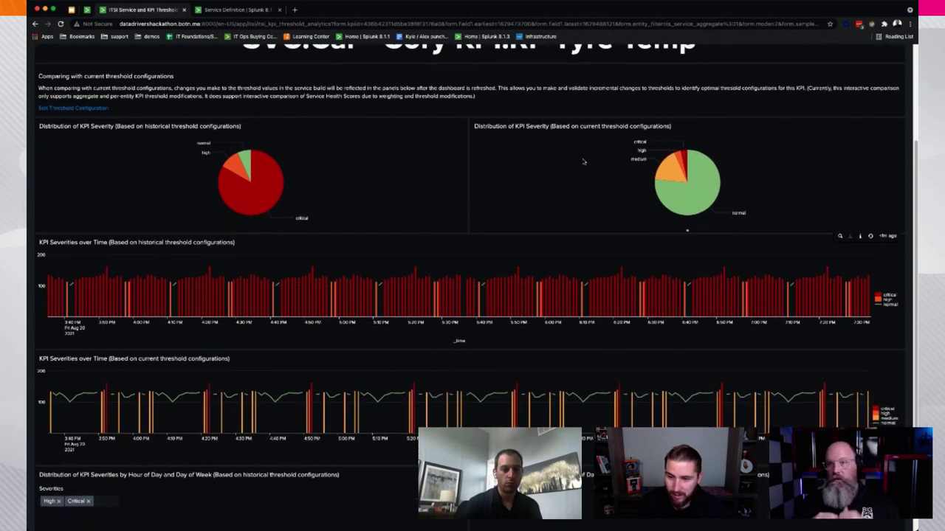
scroll(583, 162, "down", 1)
scroll(583, 161, "up", 2)
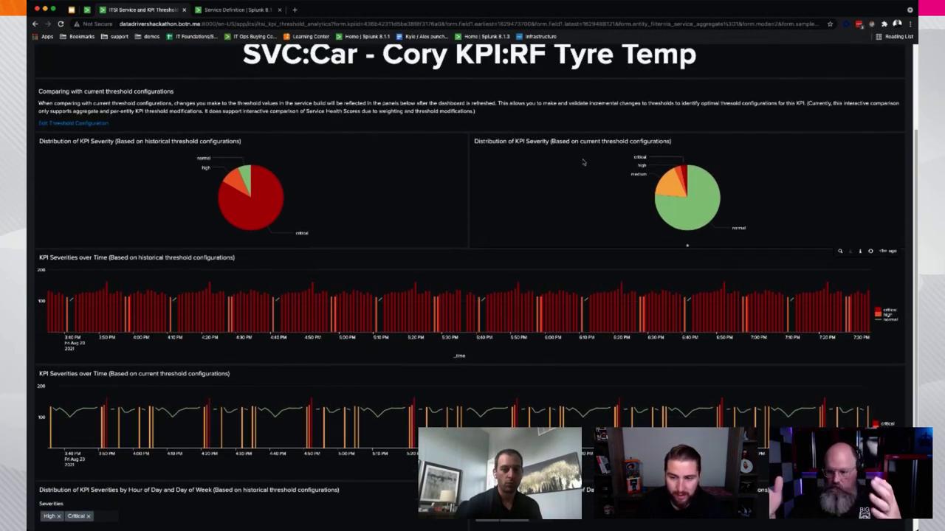
mouse_move(267, 212)
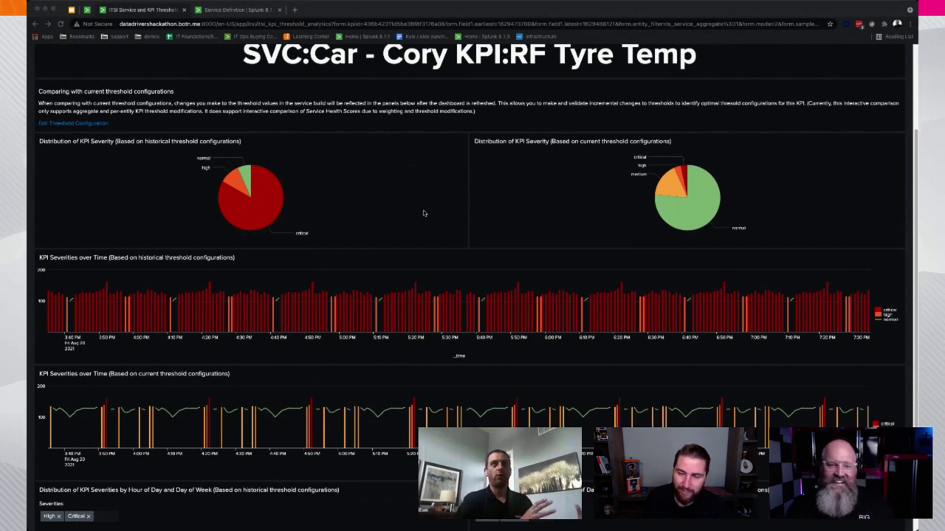
scroll(424, 213, "down", 1)
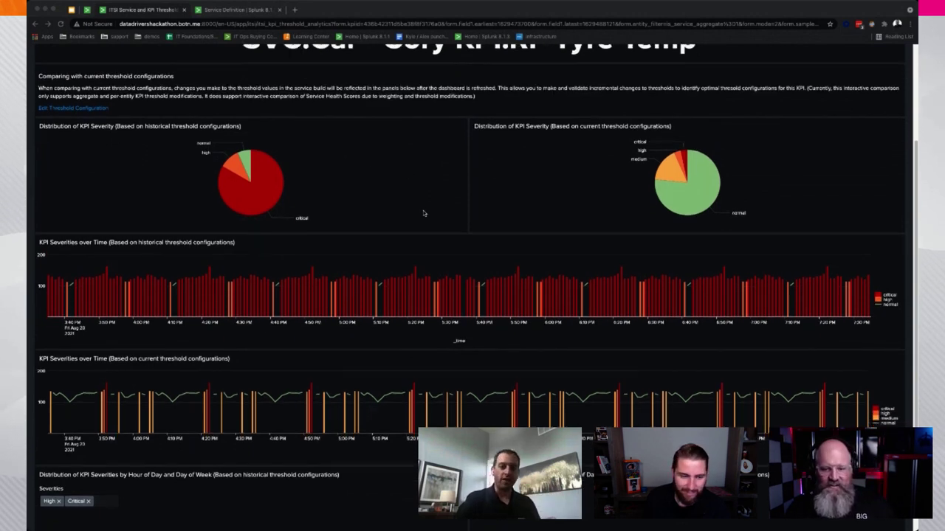
mouse_move(249, 280)
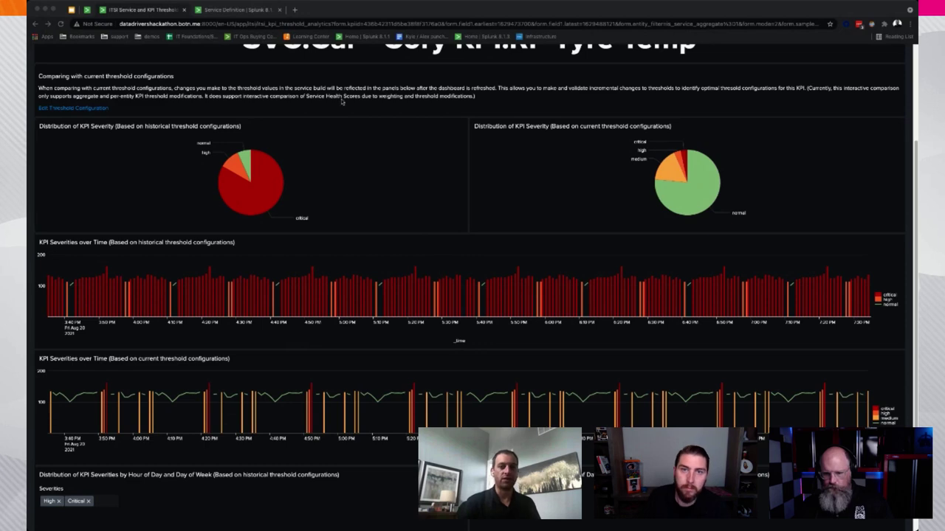
Close the service definition and KPI threshold analytics pages and open the Service Analyzer.
left_click(279, 12)
left_click(279, 10)
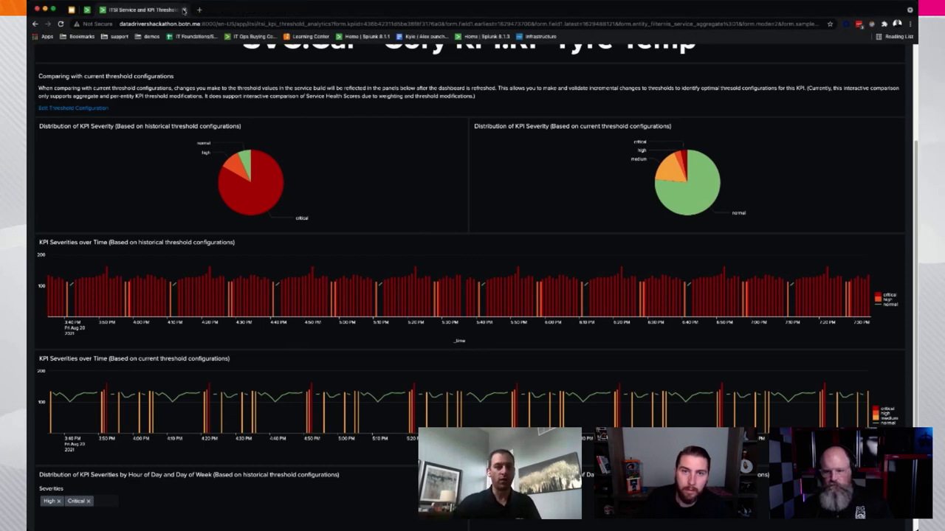
left_click(184, 10)
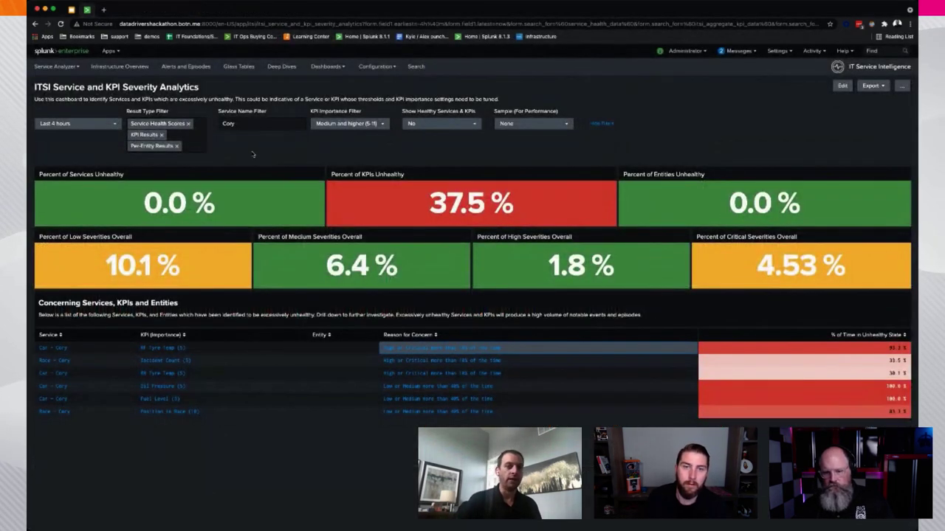
left_click(65, 68)
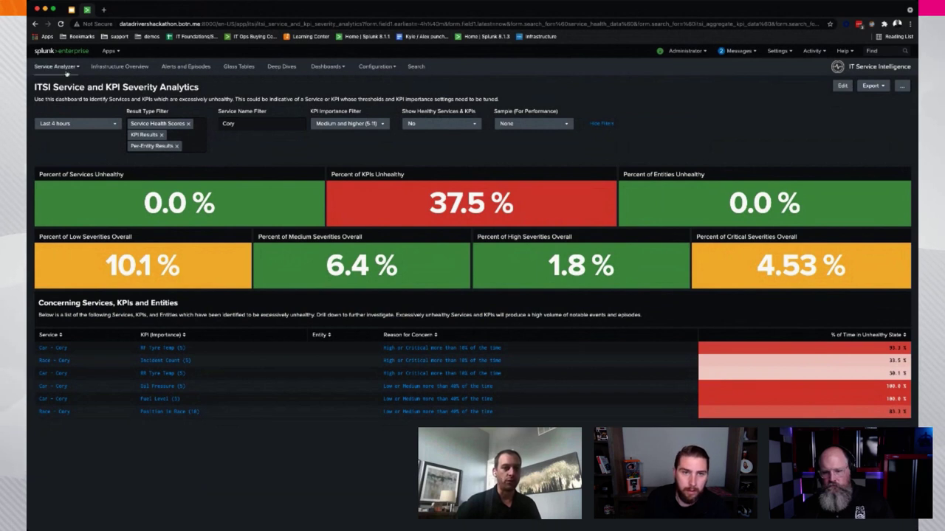
left_click(65, 84)
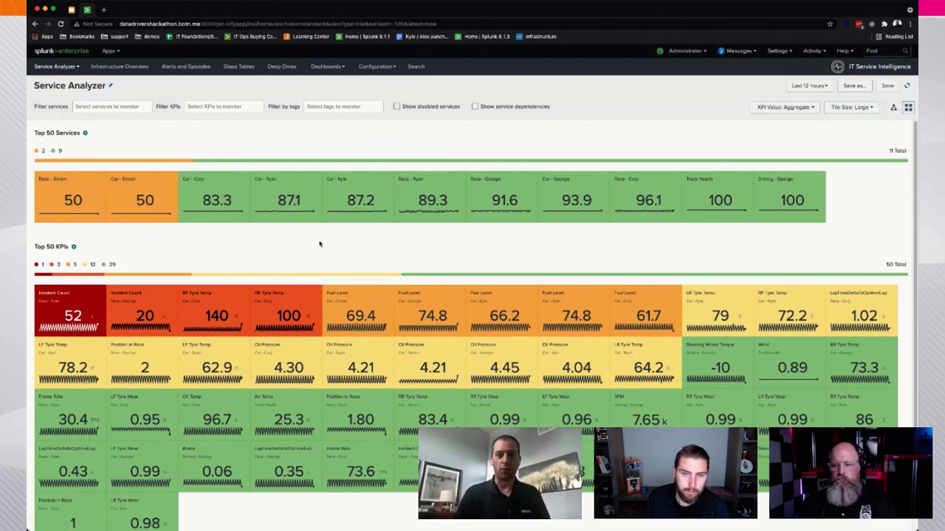
Set the Service Analyzer's relative time range to the last 2 hours.
left_click(809, 85)
left_click(661, 145)
type("2")
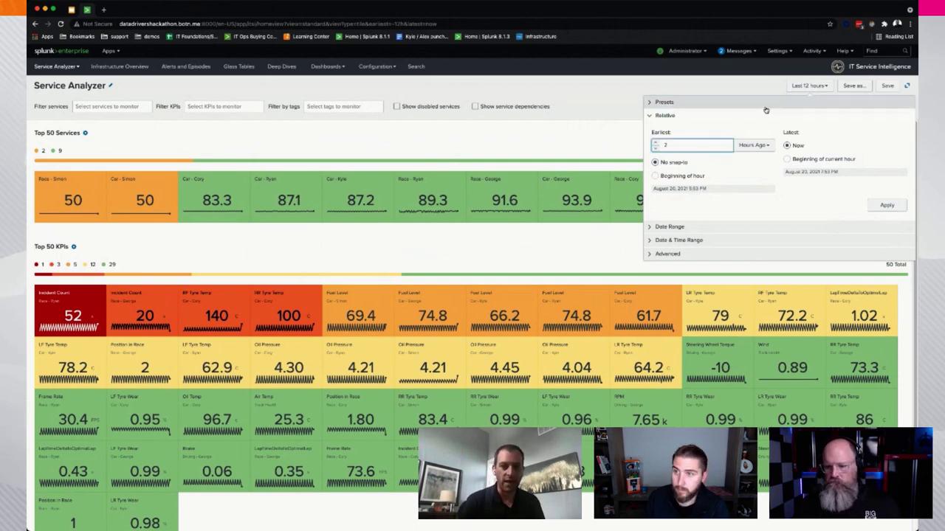
left_click(888, 206)
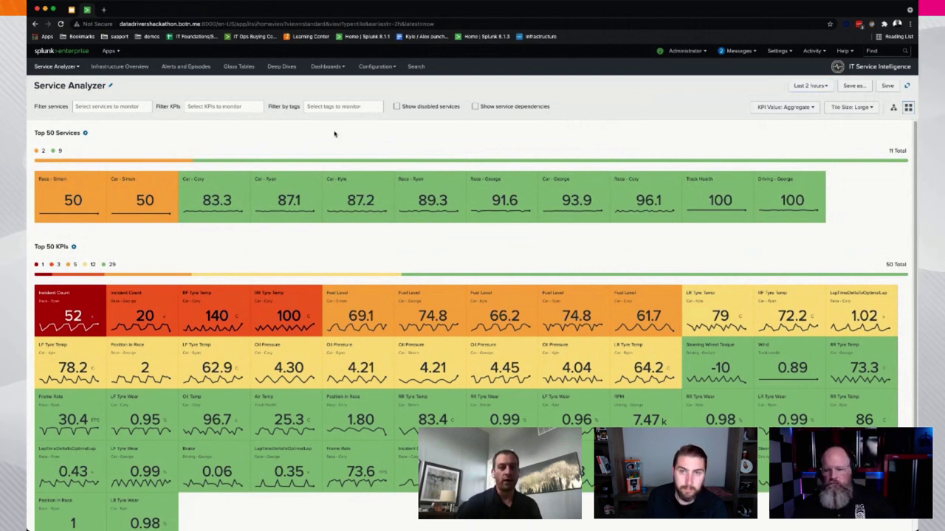
Open the list of correlation searches and filter it by "service monitoring".
left_click(382, 67)
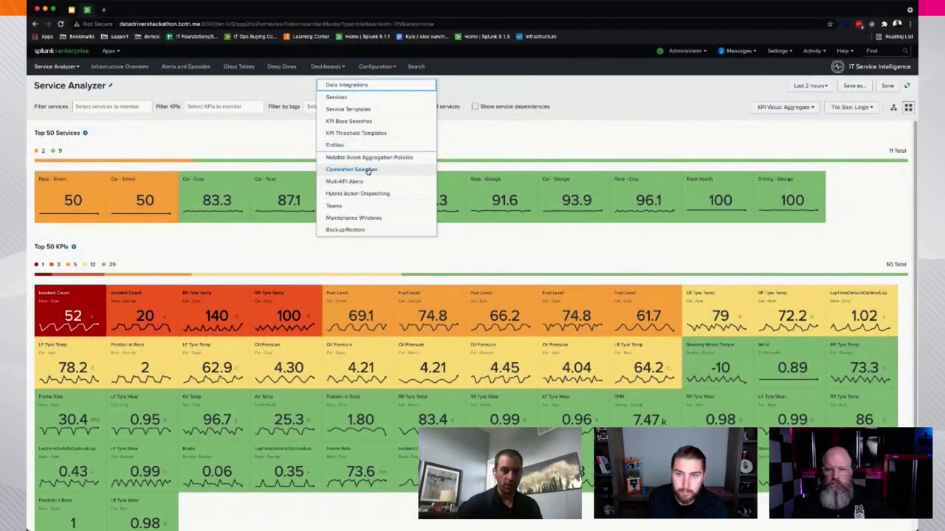
left_click(352, 169)
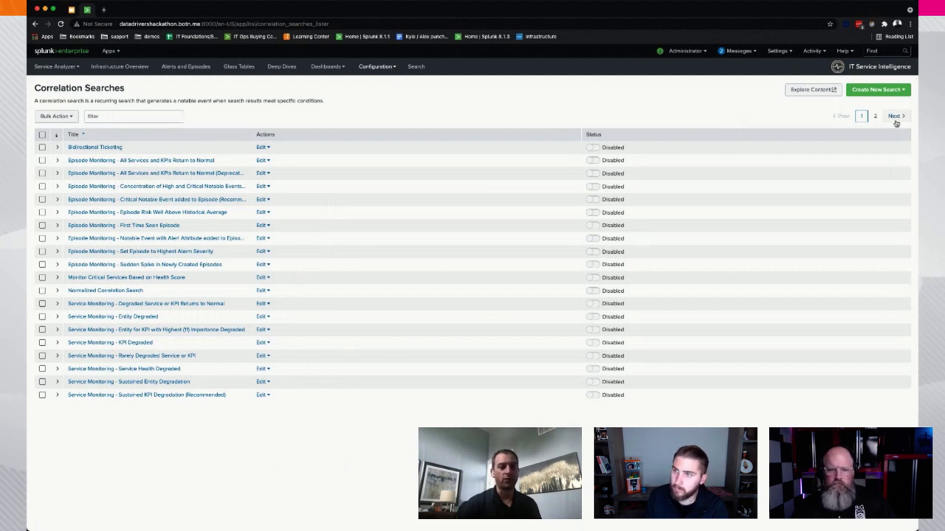
left_click(164, 118)
type("service m")
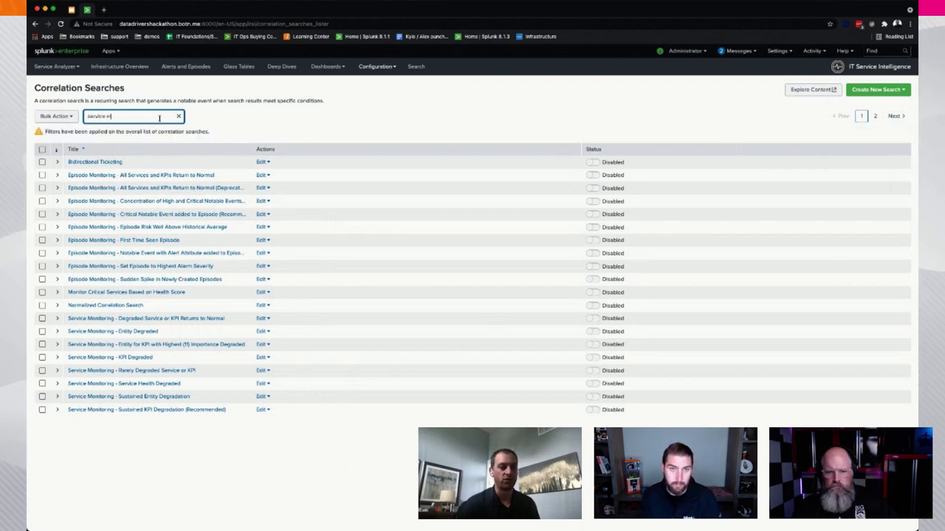
type("onitoring")
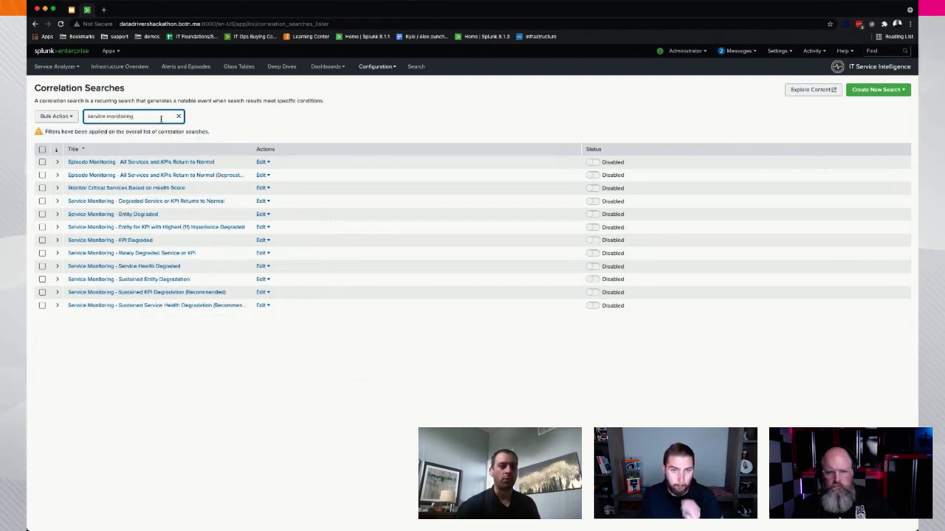
left_click(295, 124)
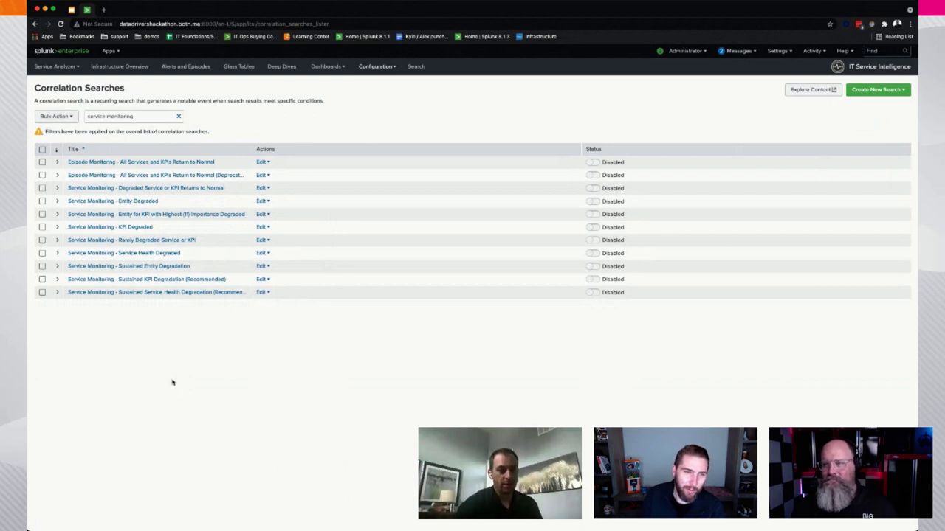
left_click(122, 228)
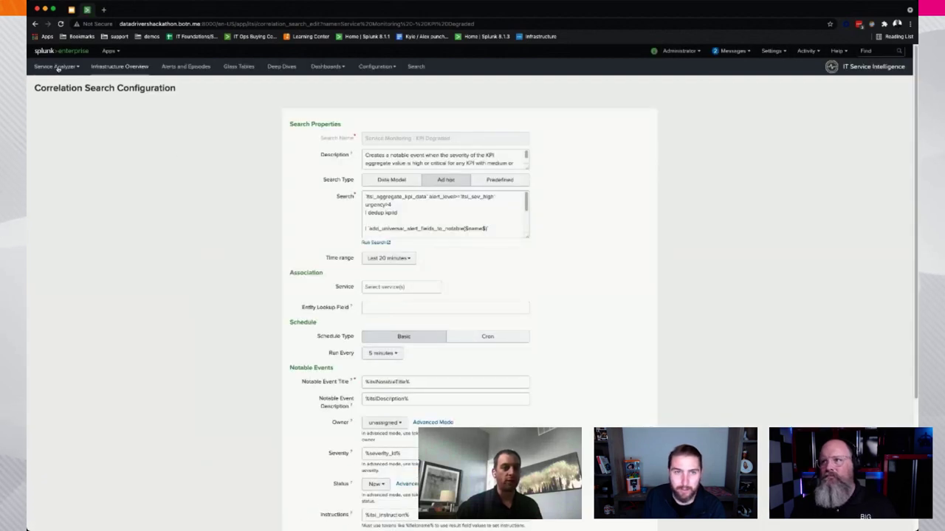
left_click(34, 24)
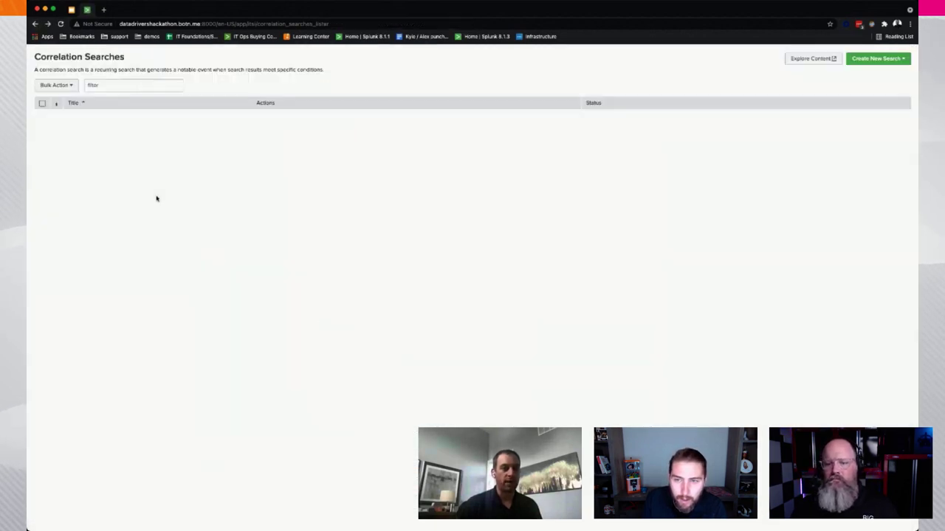
left_click(107, 116)
type("service monitoring")
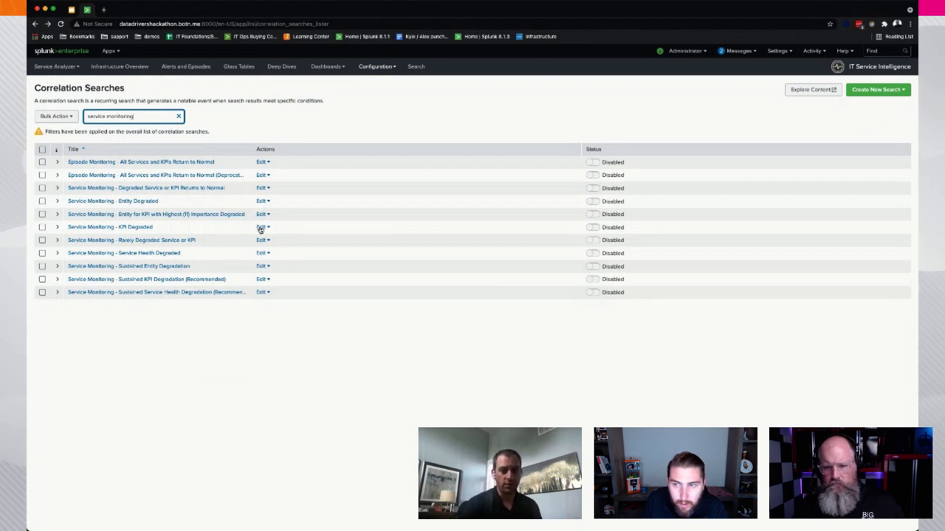
Enable the correlation searches Service Monitoring - KPI Degraded and Service Monitoring - Degraded Service or KPI Returns to Normal.
left_click(595, 227)
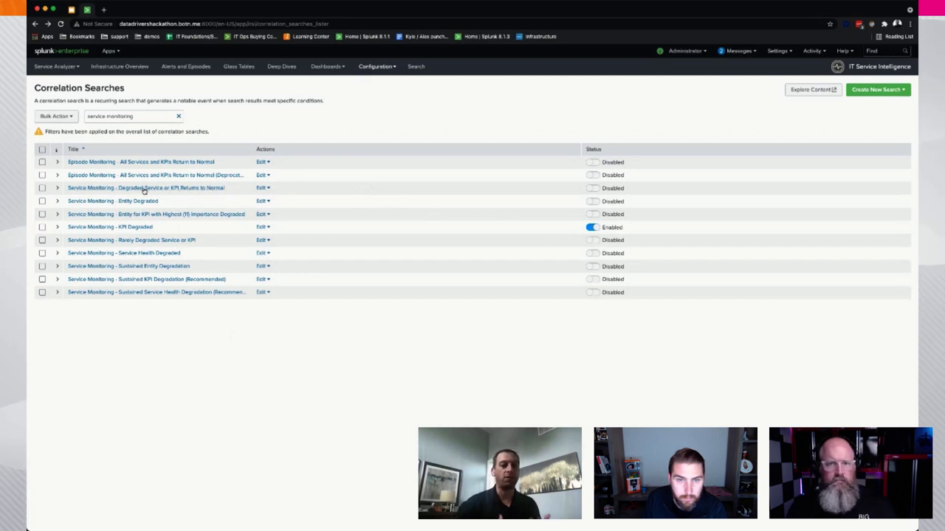
left_click(593, 189)
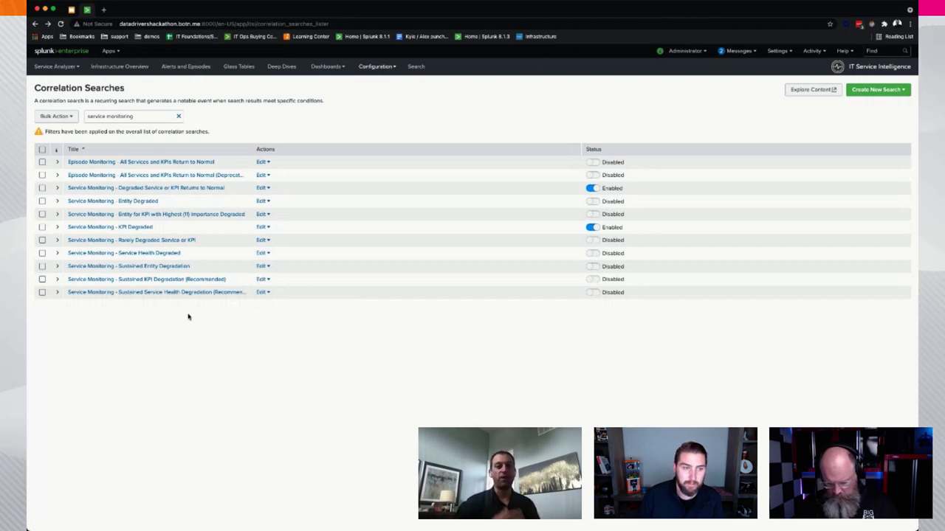
Enable the Episodes by ITSI Service policy among the notable event aggregation policies.
left_click(377, 71)
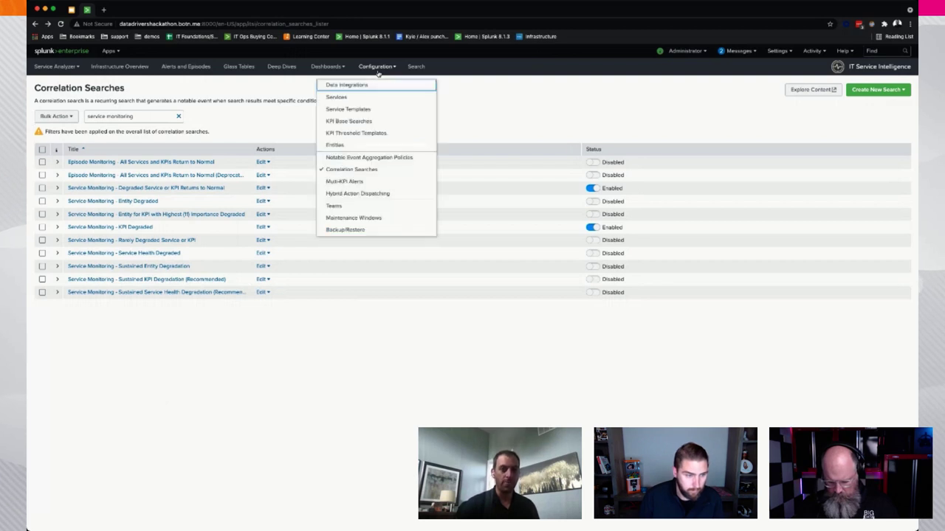
left_click(386, 157)
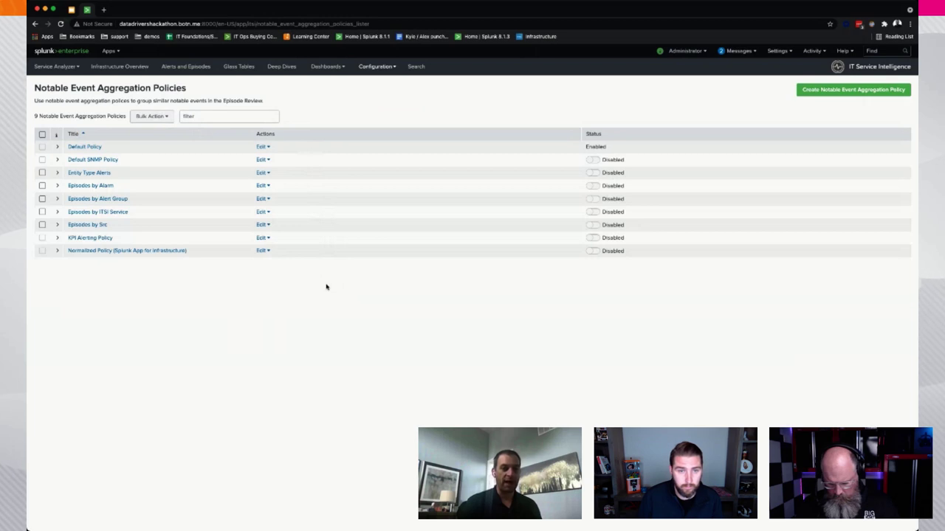
left_click(593, 212)
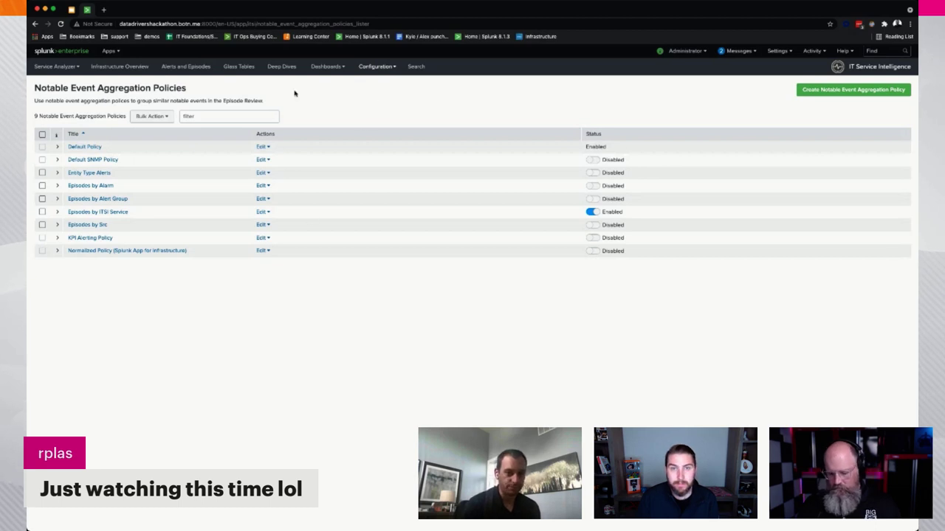
Open the episode review and reload the saved view Episodes - New (untriaged), reverting its unsaved changes.
left_click(197, 66)
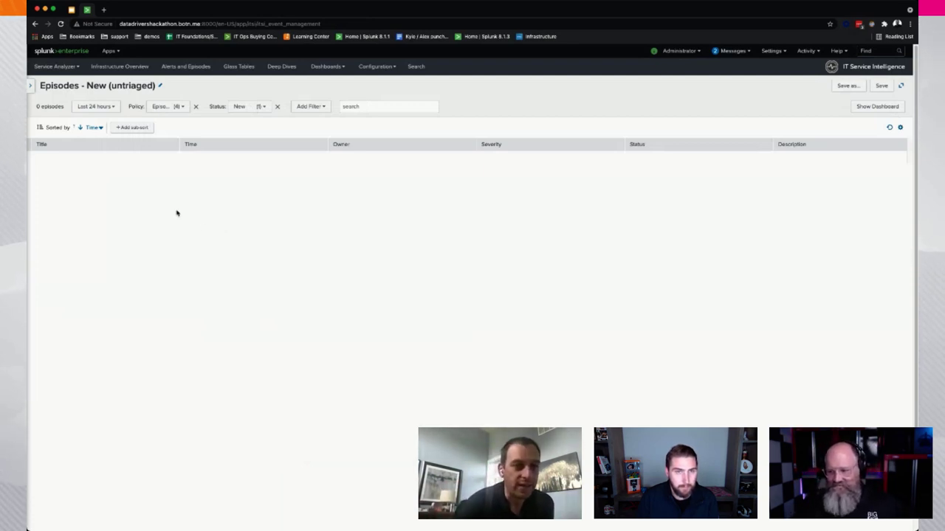
left_click(33, 87)
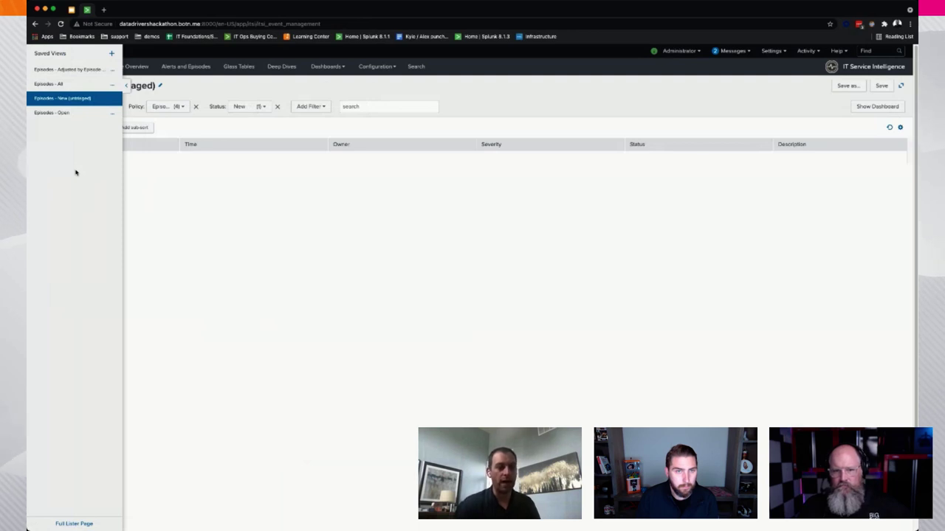
left_click(70, 100)
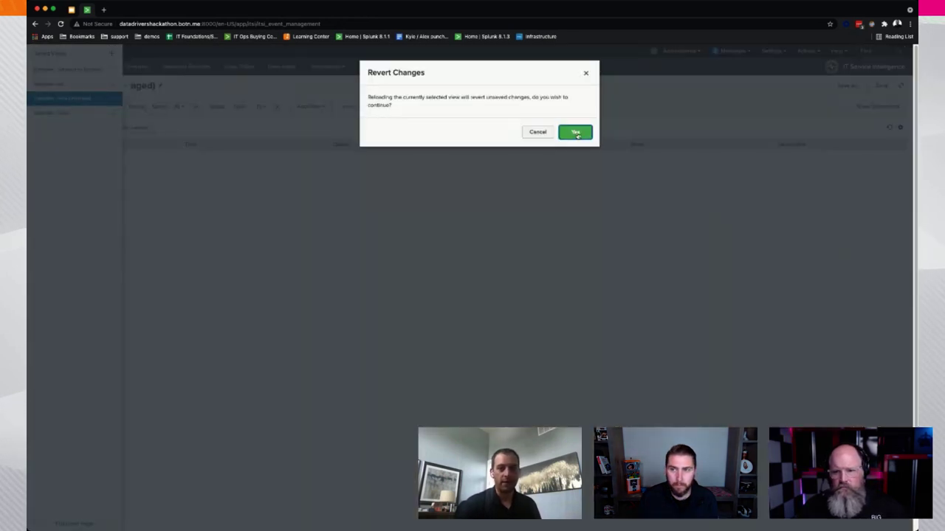
left_click(576, 133)
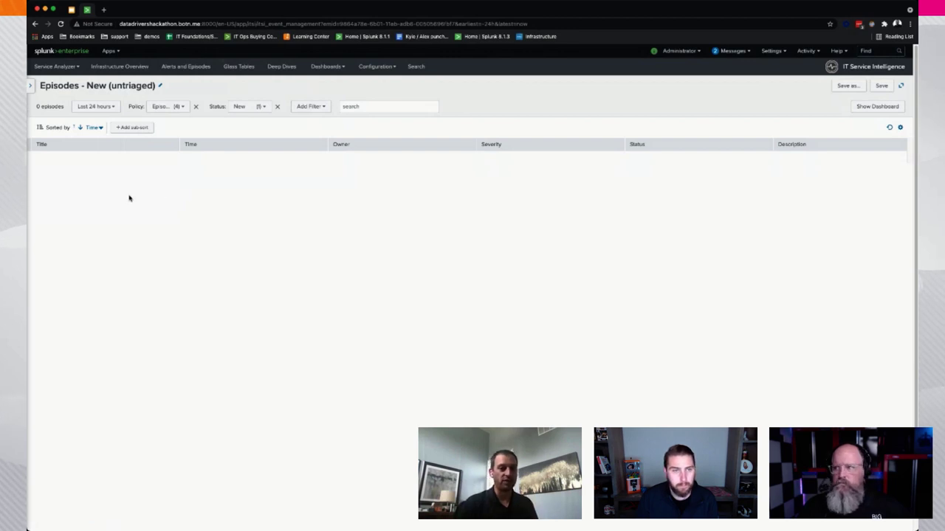
Set the episode time range to the last 7 days and refresh the list.
left_click(112, 107)
left_click(112, 108)
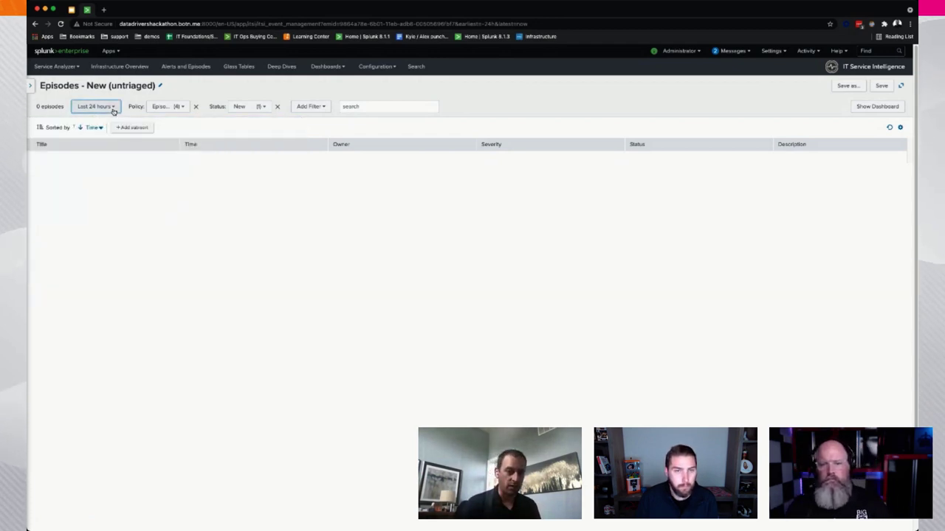
left_click(113, 108)
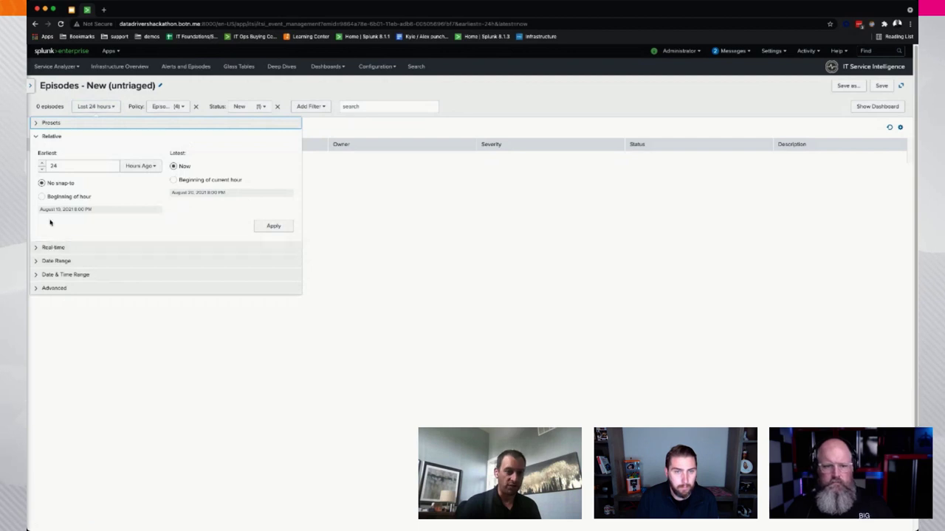
left_click(47, 124)
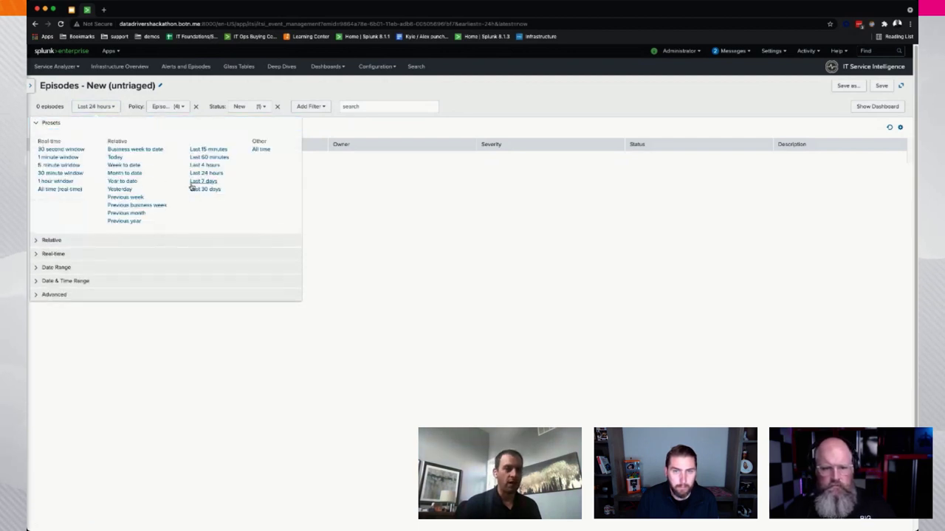
left_click(198, 181)
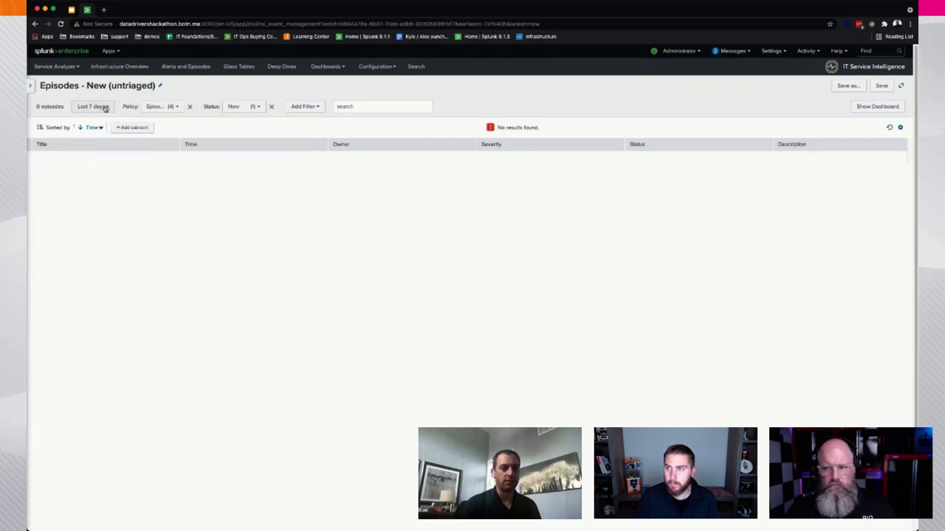
left_click(890, 128)
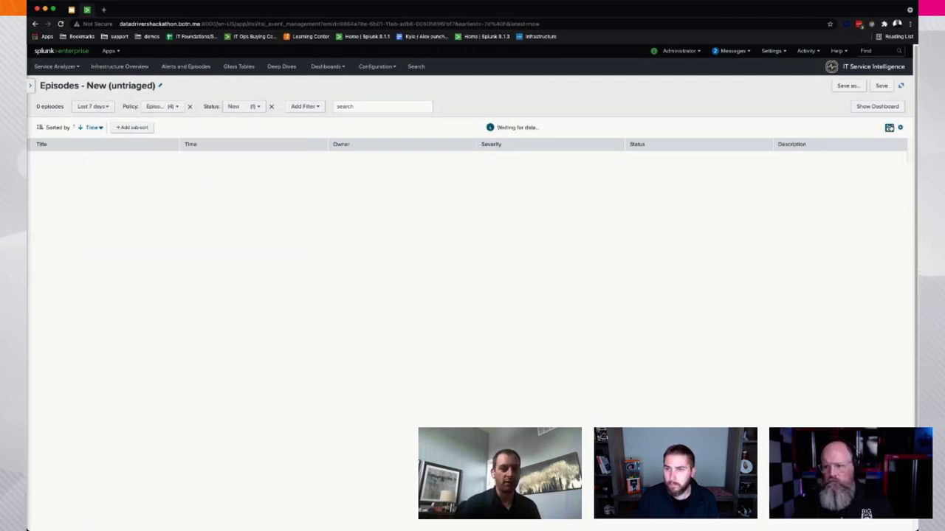
Widen the episode time range to the last 30 days and check which policies the policy filter includes.
left_click(96, 106)
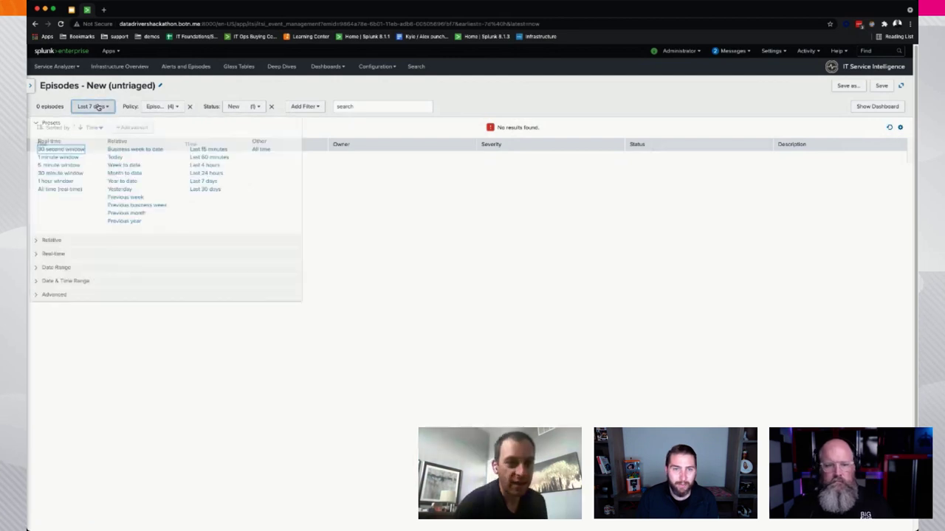
left_click(204, 190)
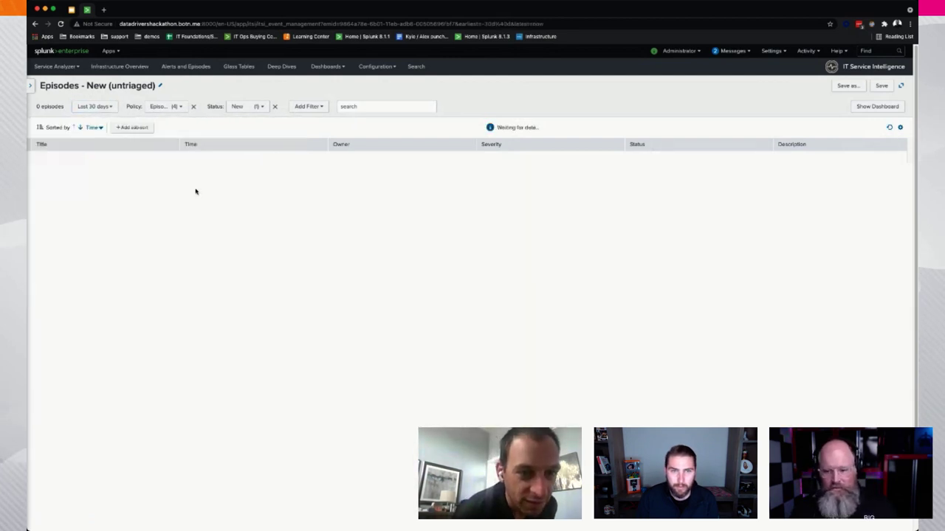
left_click(170, 107)
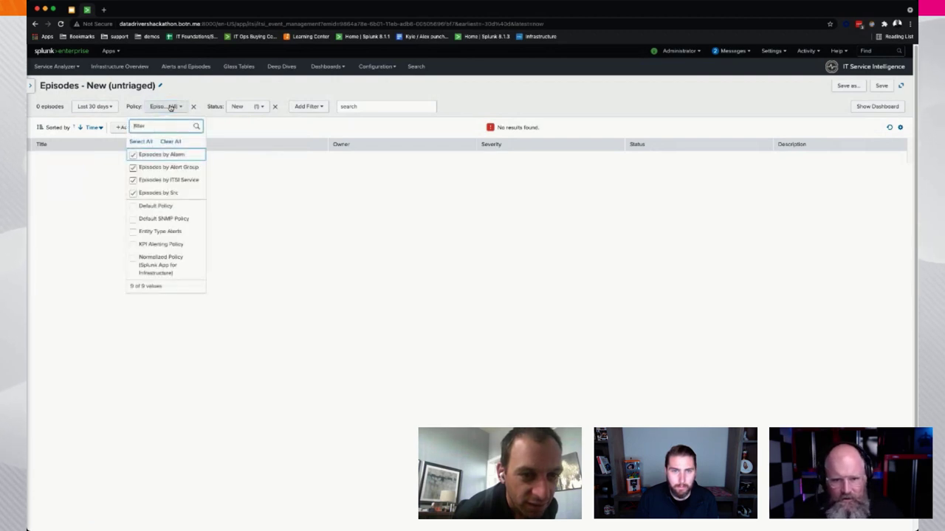
left_click(171, 107)
Return the episode time range to the last 7 days and refresh the results.
left_click(101, 107)
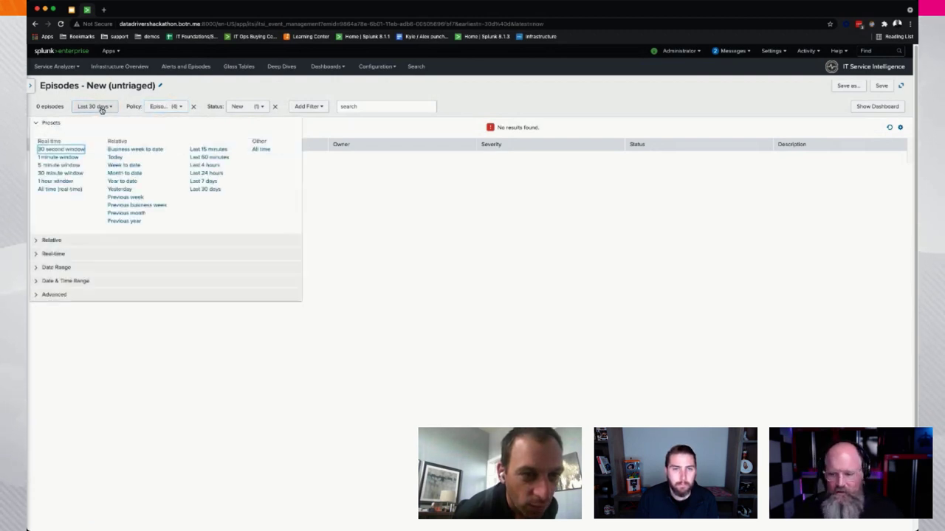
left_click(210, 181)
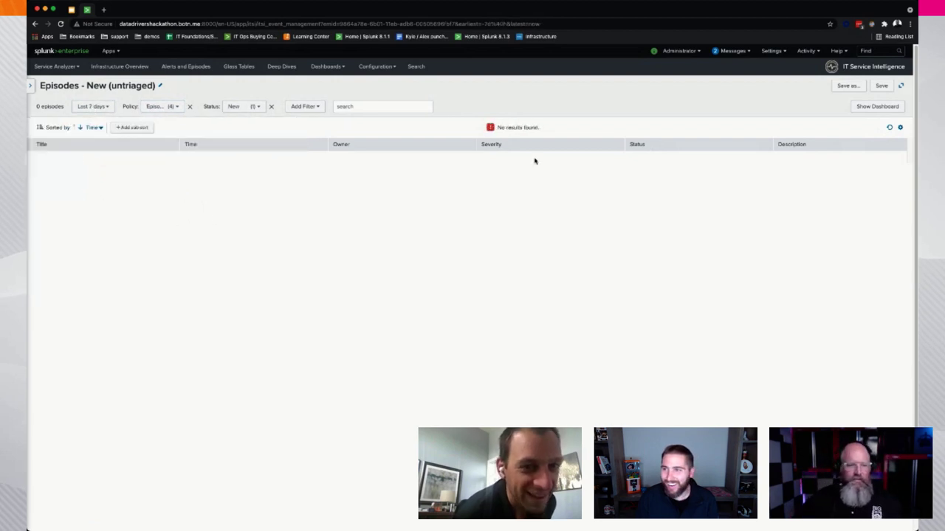
left_click(889, 128)
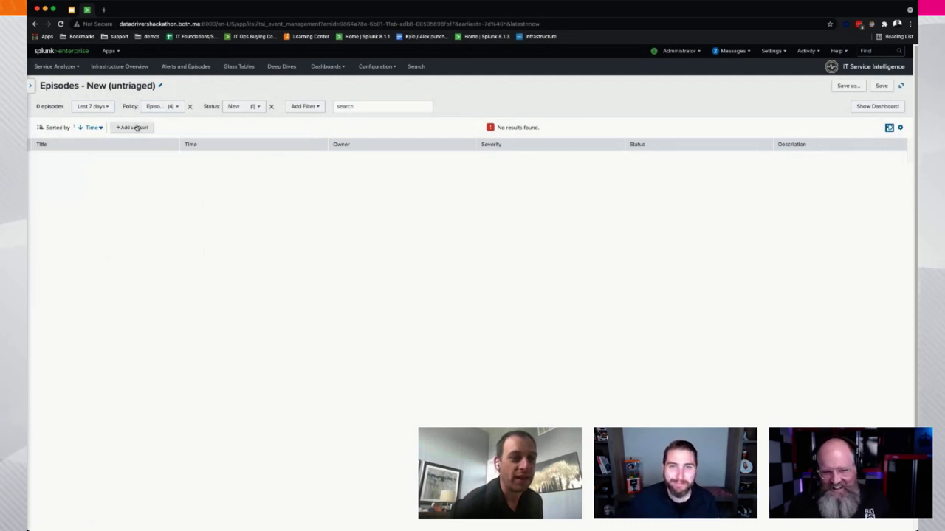
Switch the episode review to the saved view Episodes - All.
left_click(375, 67)
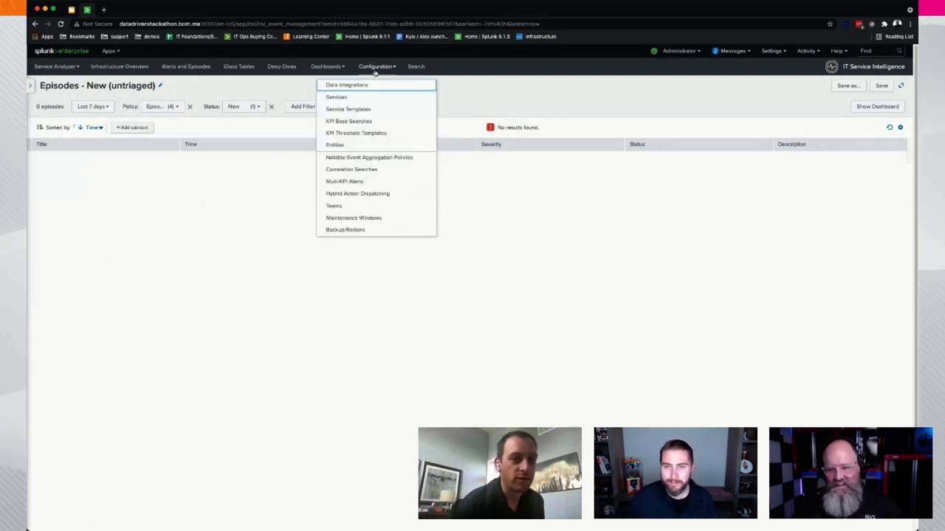
left_click(30, 86)
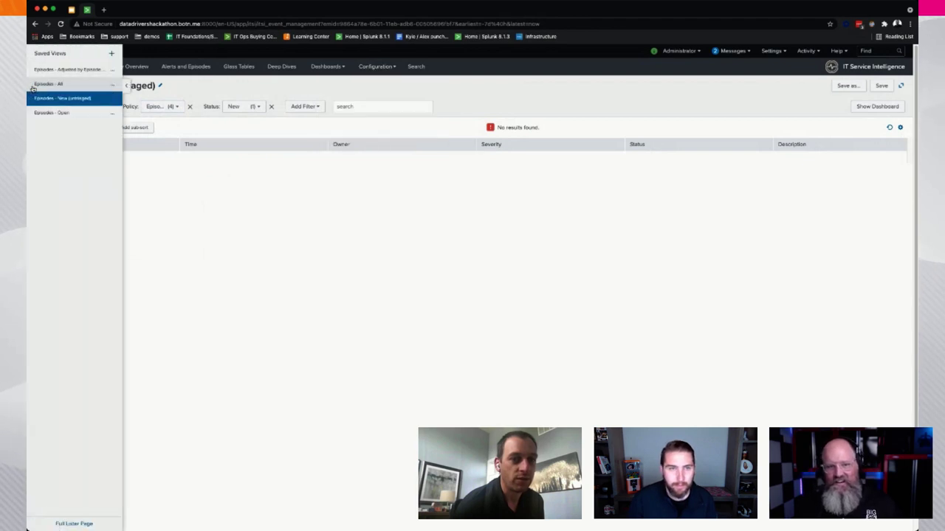
left_click(72, 84)
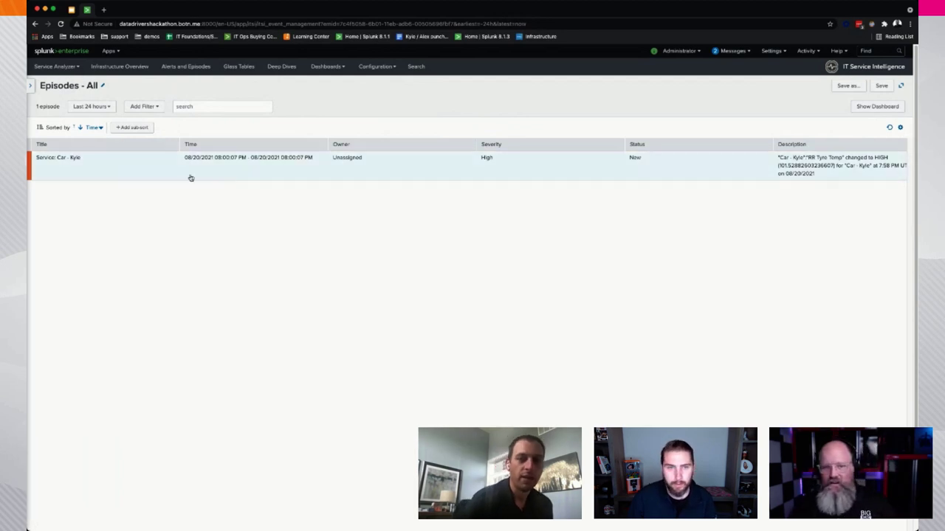
Check the actions available for the listed high-severity car episode and open its details.
right_click(122, 173)
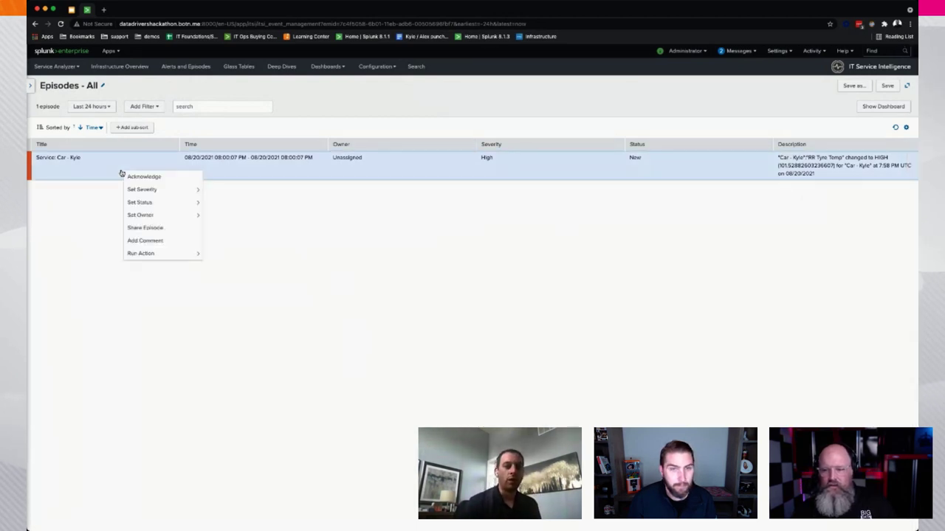
left_click(419, 307)
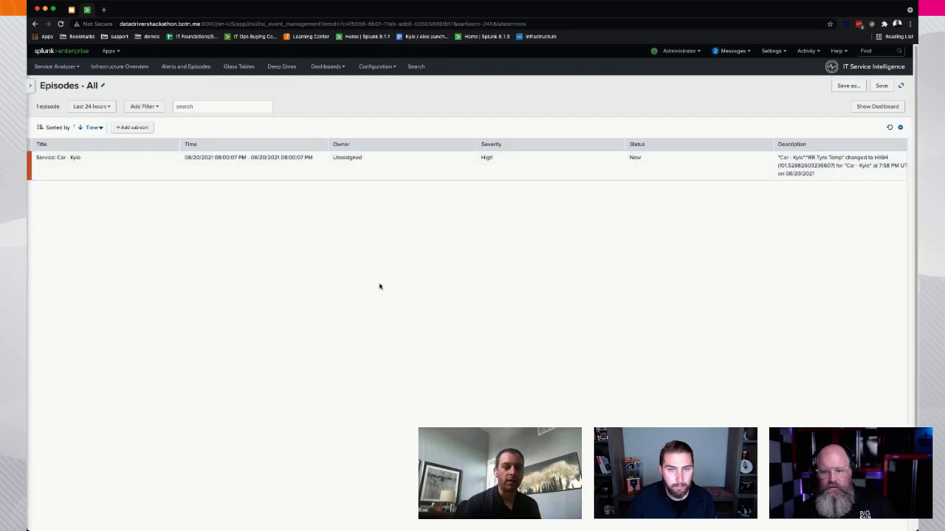
left_click(140, 177)
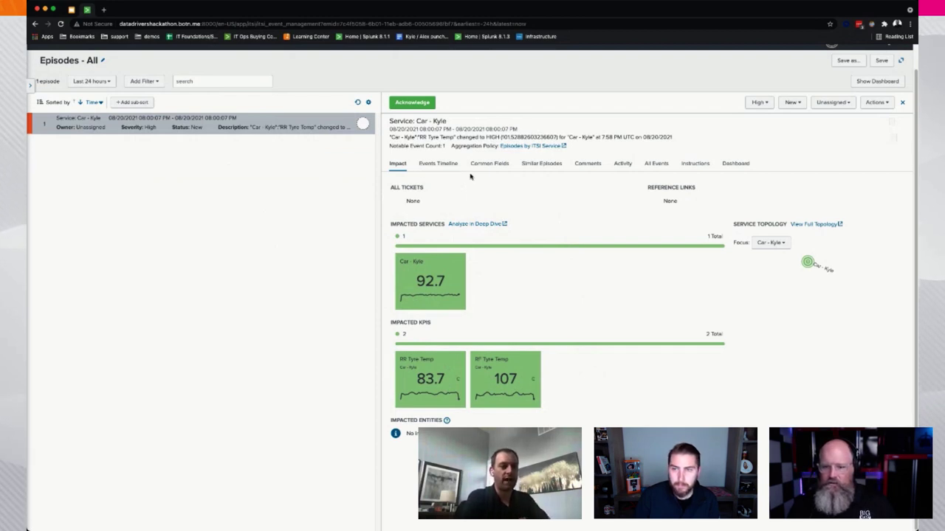
Set a relative time range starting 10 days ago and reopen the new car episode about RR Tyre Temp.
left_click(100, 82)
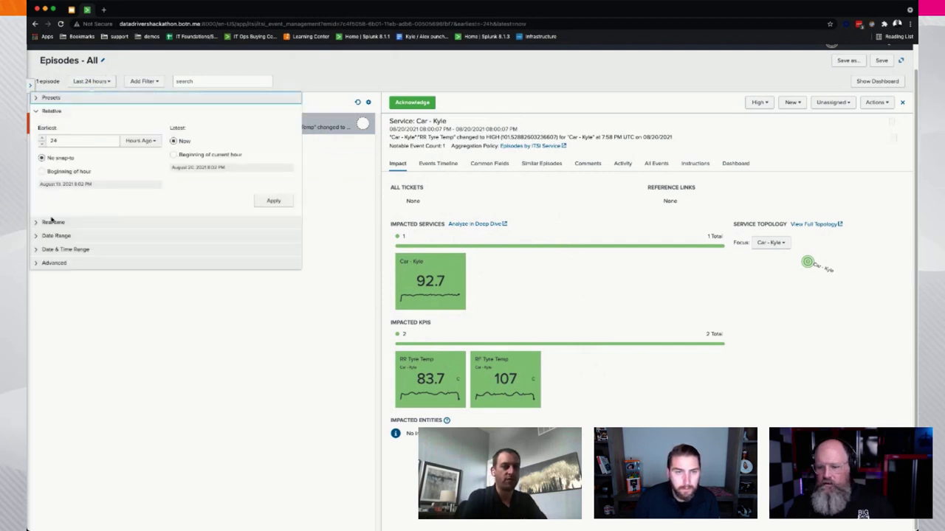
left_click(34, 97)
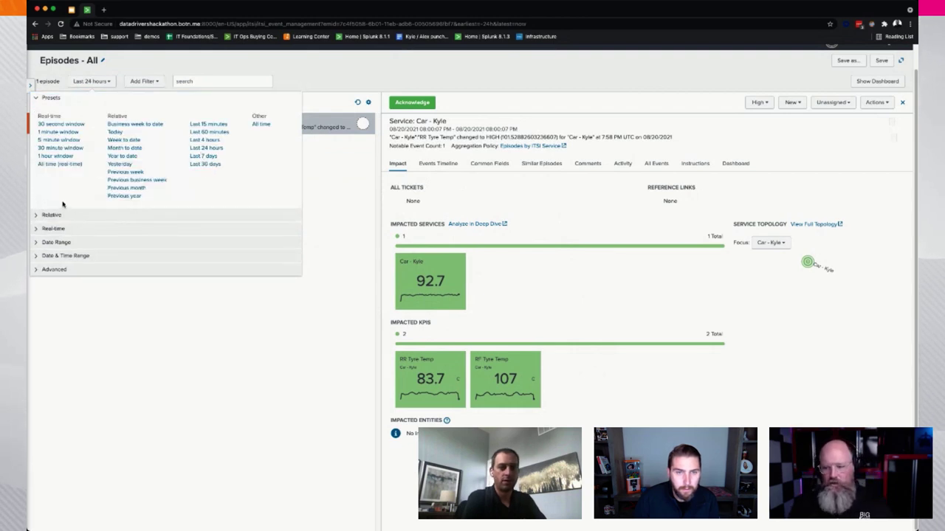
left_click(38, 218)
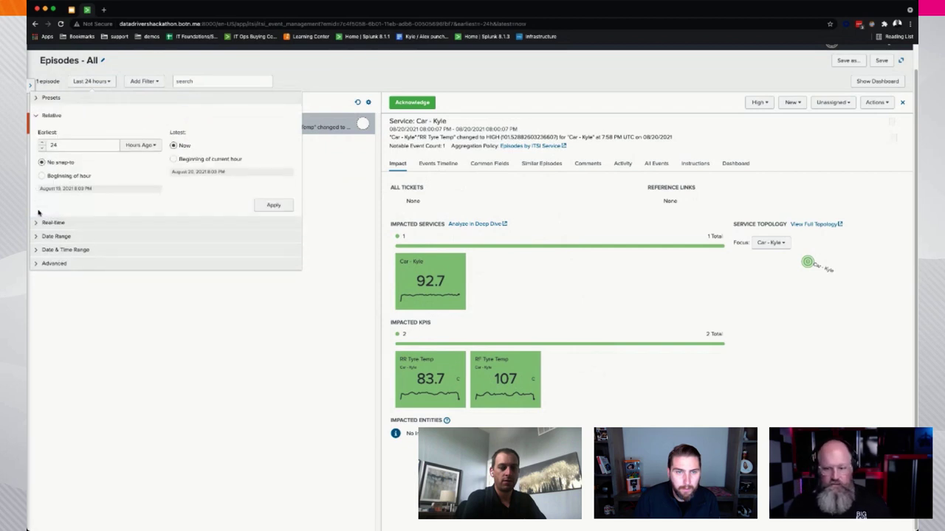
left_click(140, 141)
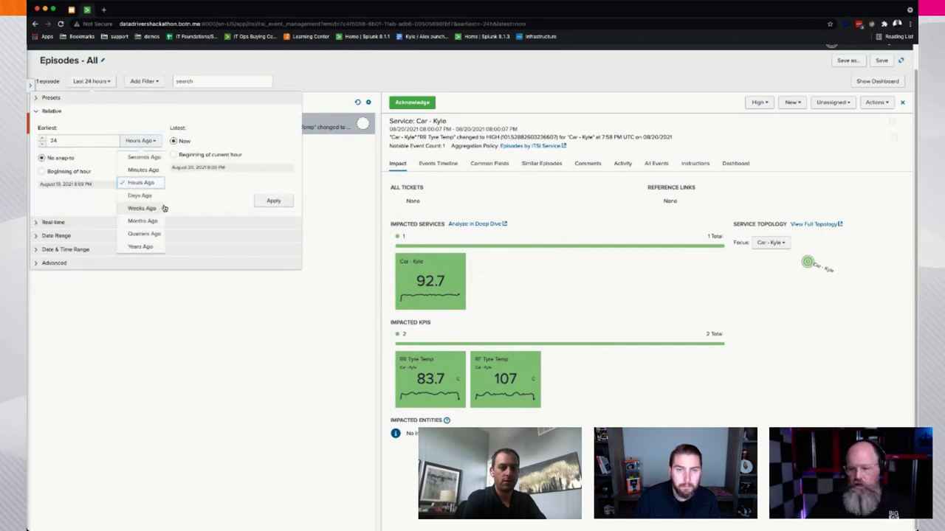
left_click(142, 195)
double_click(64, 142)
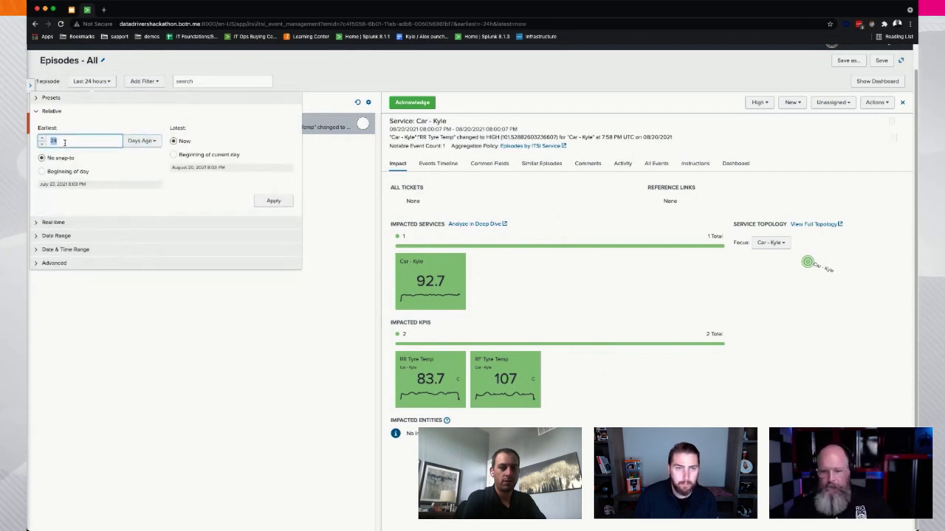
type("10")
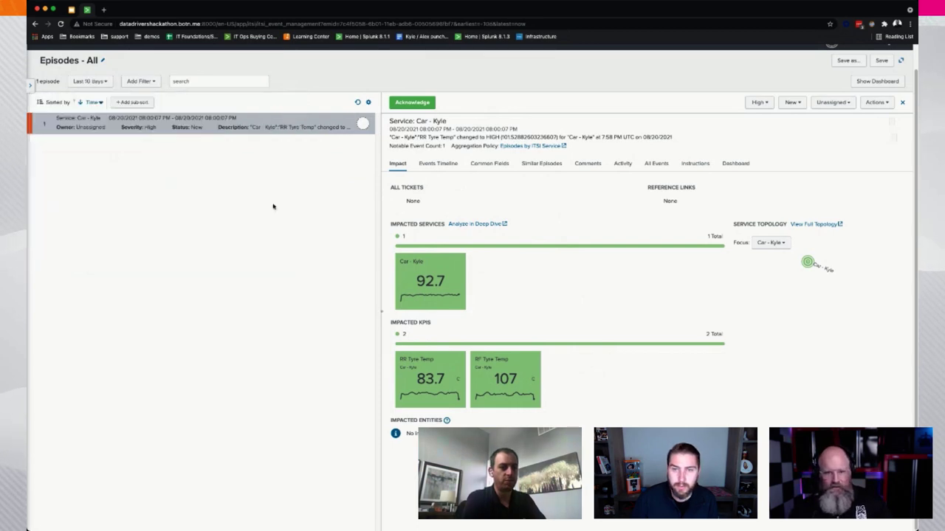
left_click(272, 204)
left_click(219, 192)
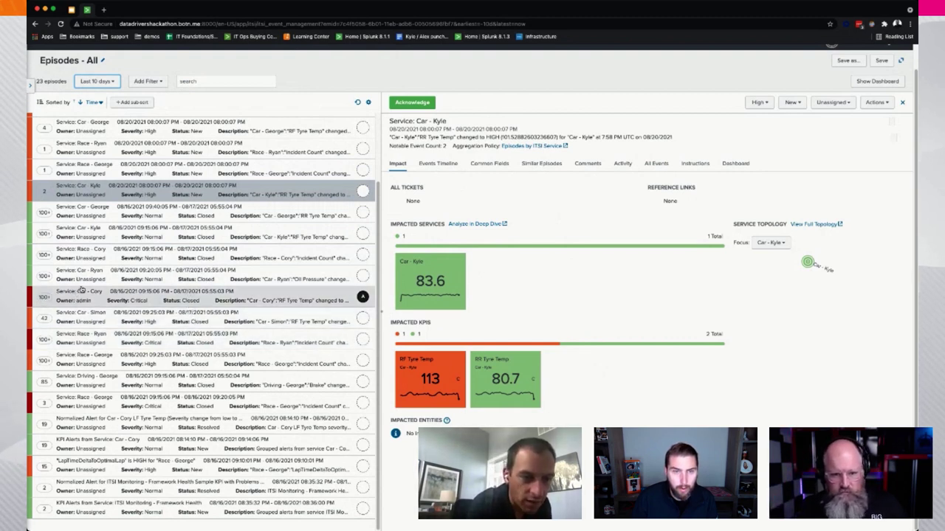
Open the closed high-severity car episode with 42 events and examine its events timeline.
left_click(122, 322)
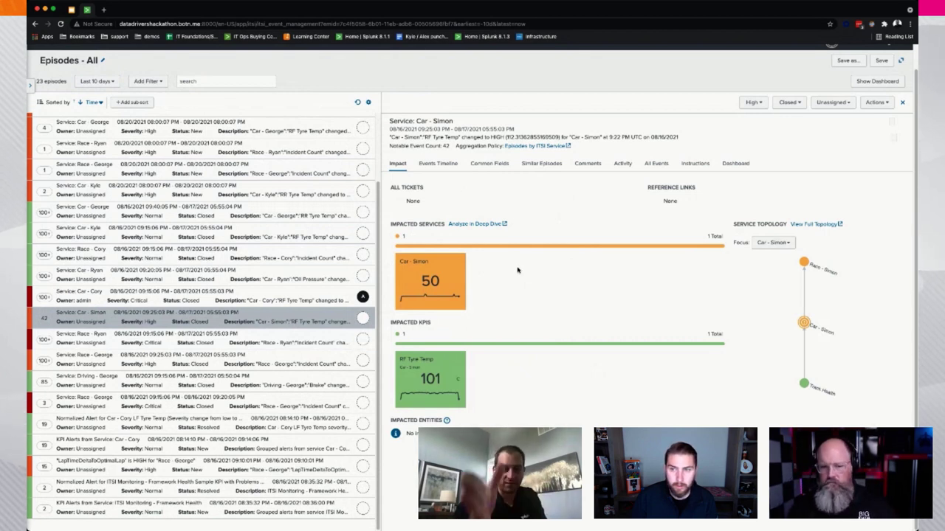
left_click(438, 163)
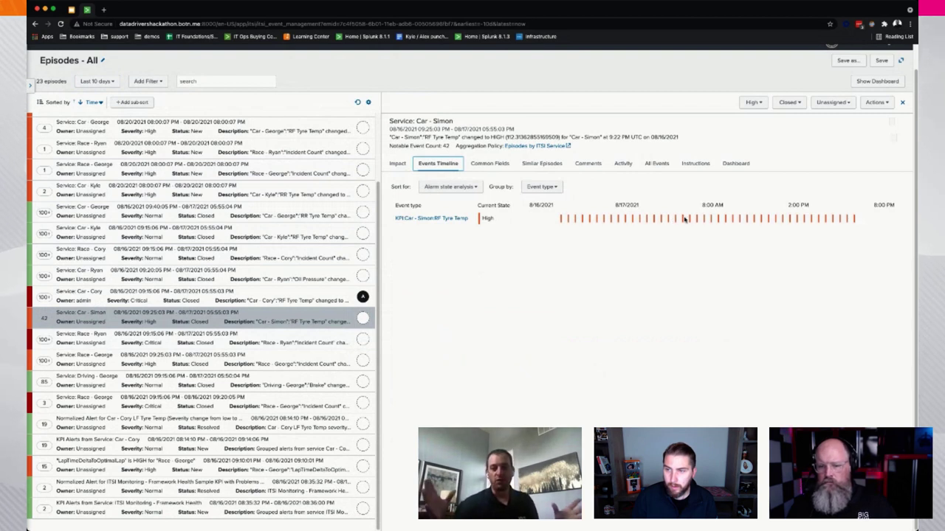
mouse_move(682, 223)
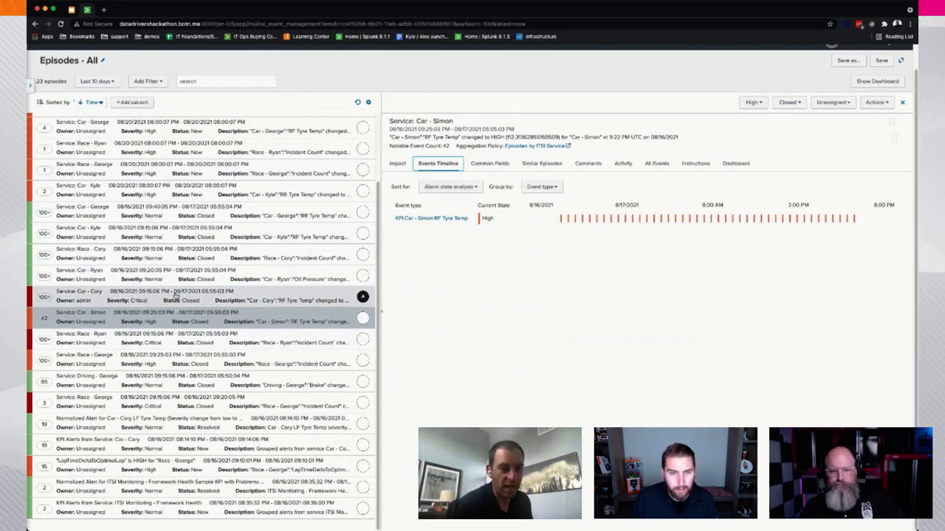
Open the closed critical car episode owned by admin and examine the RF Tyre Temp events on its timeline.
left_click(194, 295)
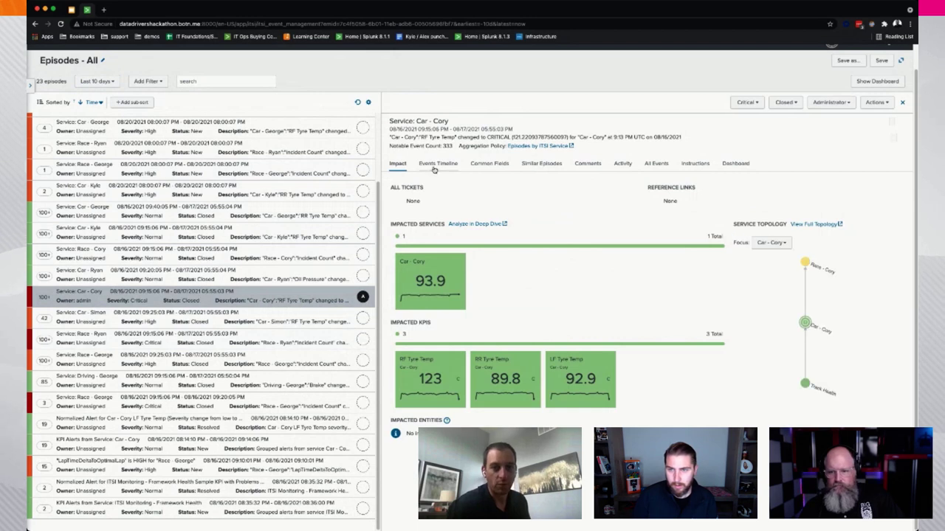
left_click(438, 164)
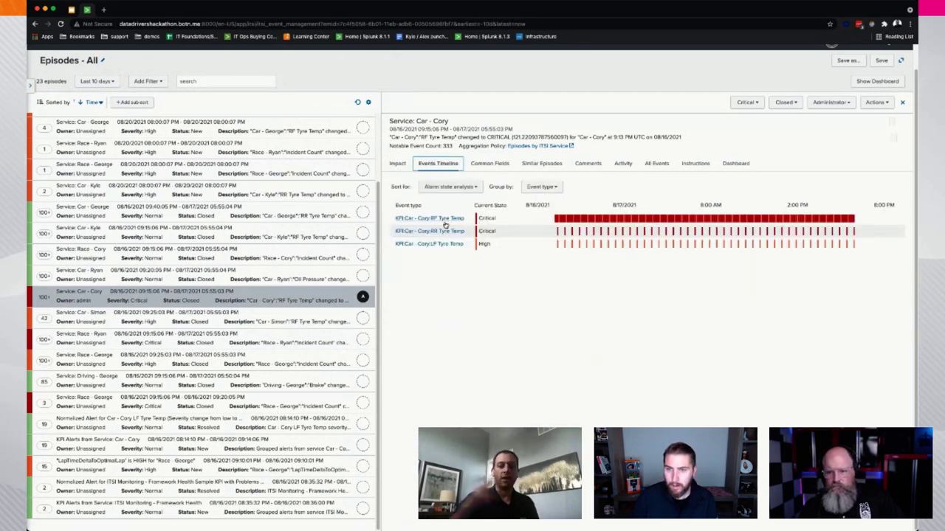
mouse_move(567, 220)
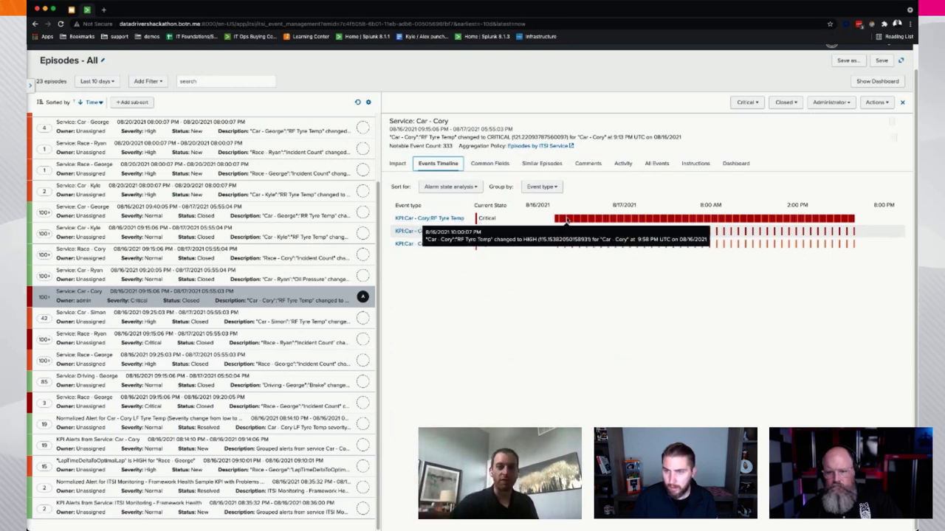